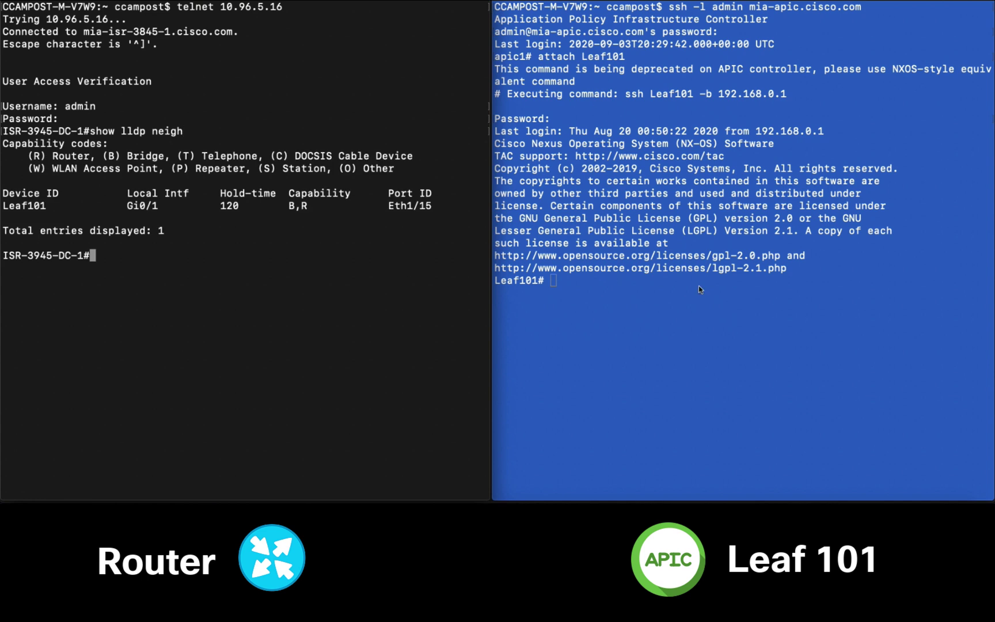
# List the LLDP neighbours on Leaf101 with "show lldp neigh".
pyautogui.press('super+bracketright')
pyautogui.write('show lldp neigh')
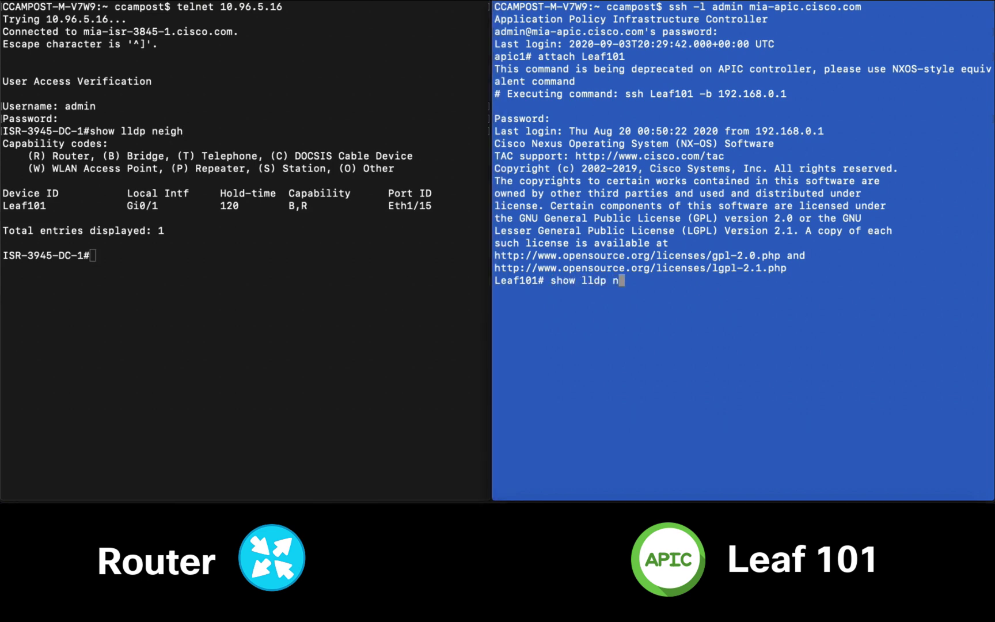
pyautogui.press('Return')
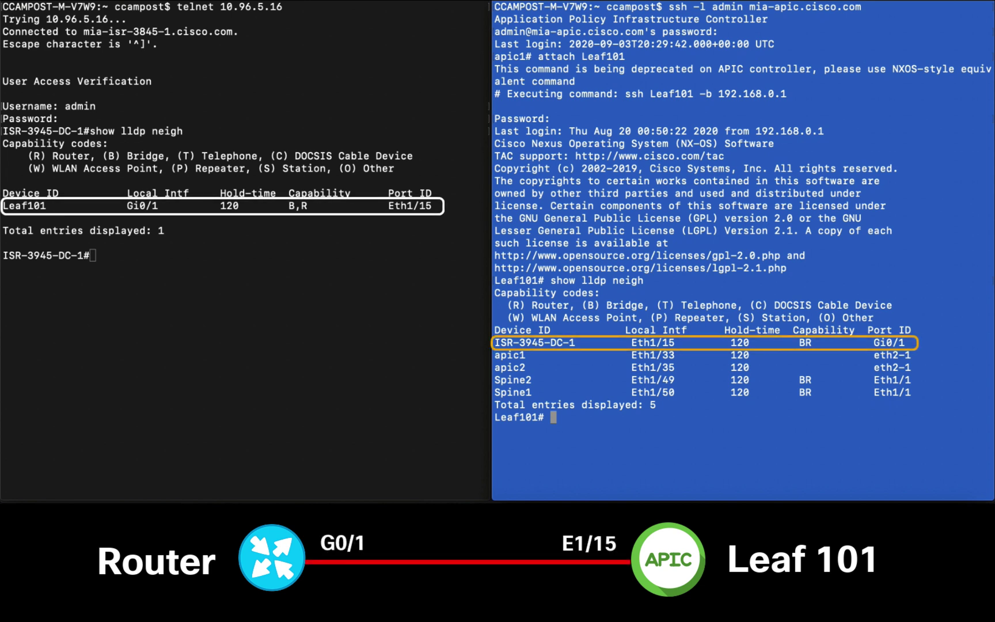
# Show the running configuration of interface g0/1 on the ISR-3945-DC-1 router.
pyautogui.click(426, 240)
pyautogui.write('sh run int')
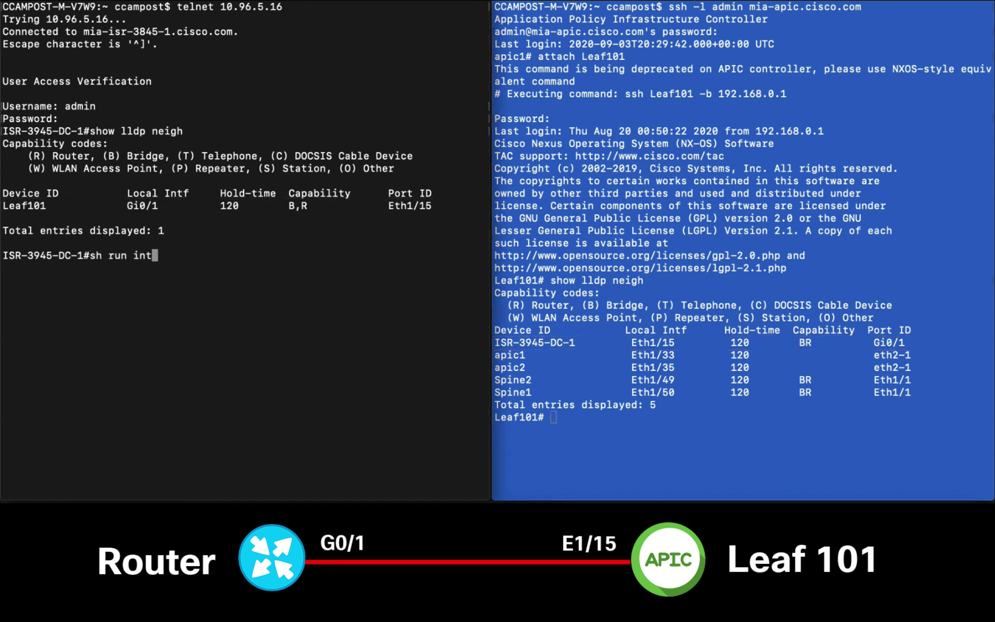
pyautogui.write(' g0/1')
pyautogui.press('Return')
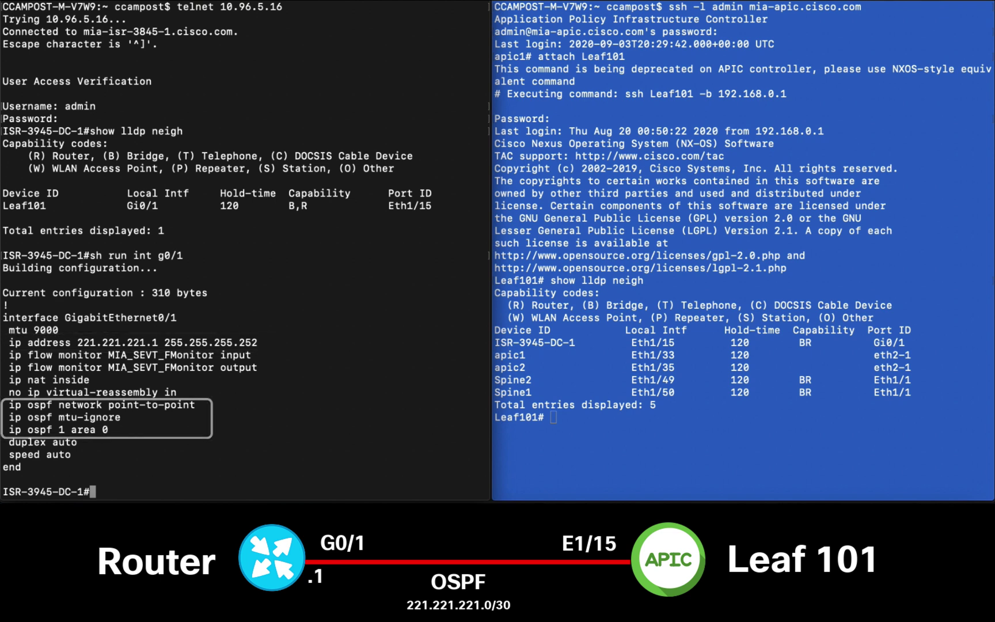
# List the router's OSPF neighbours with "show ip ospf neigh" and ping 221.221.221.2 from the router.
pyautogui.write('show ip ospf neigh')
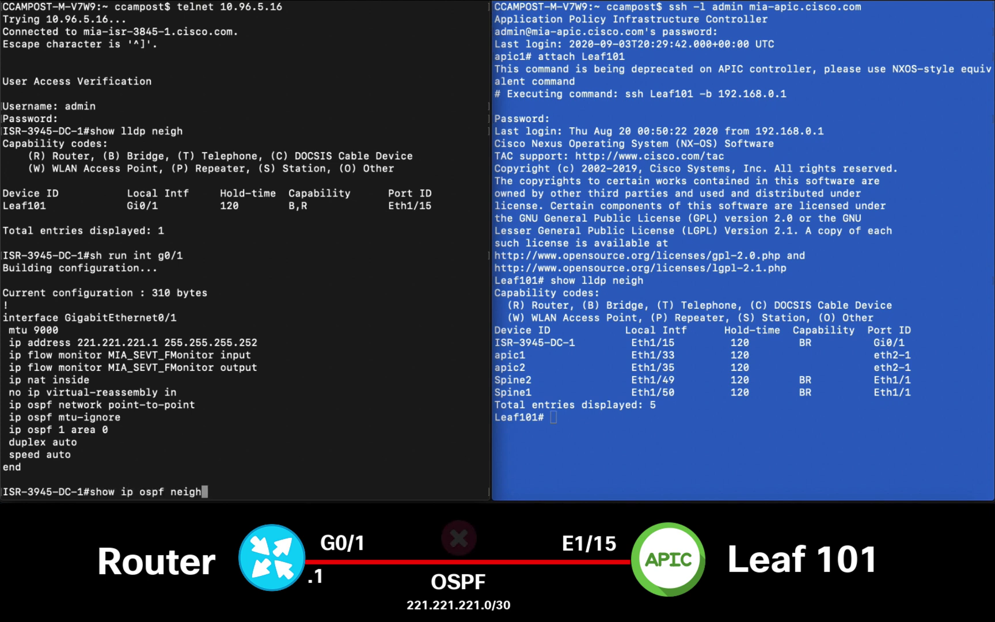
pyautogui.press('Return')
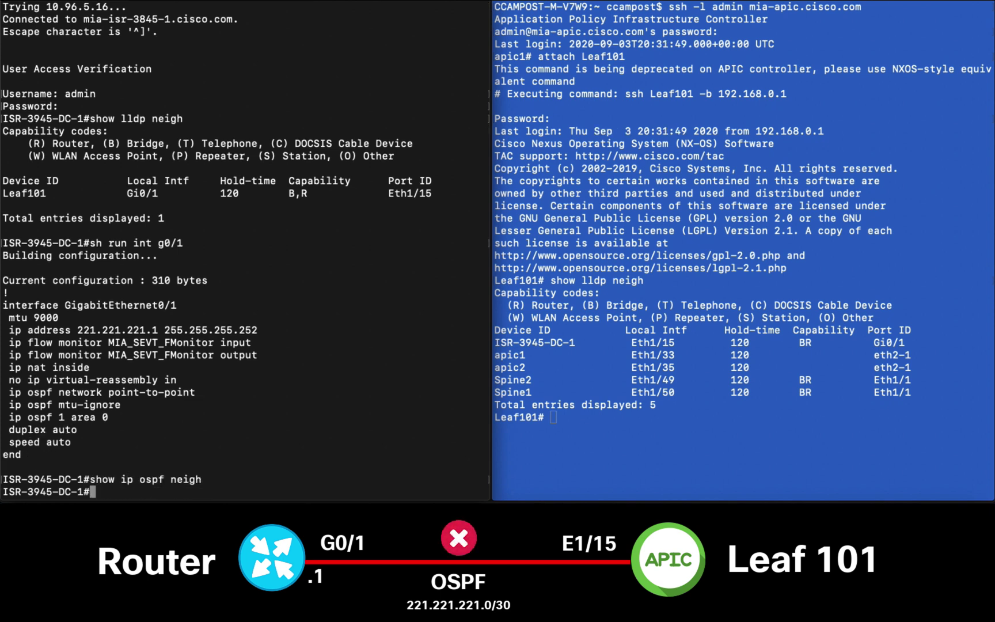
pyautogui.write('ping 221.221.221.2')
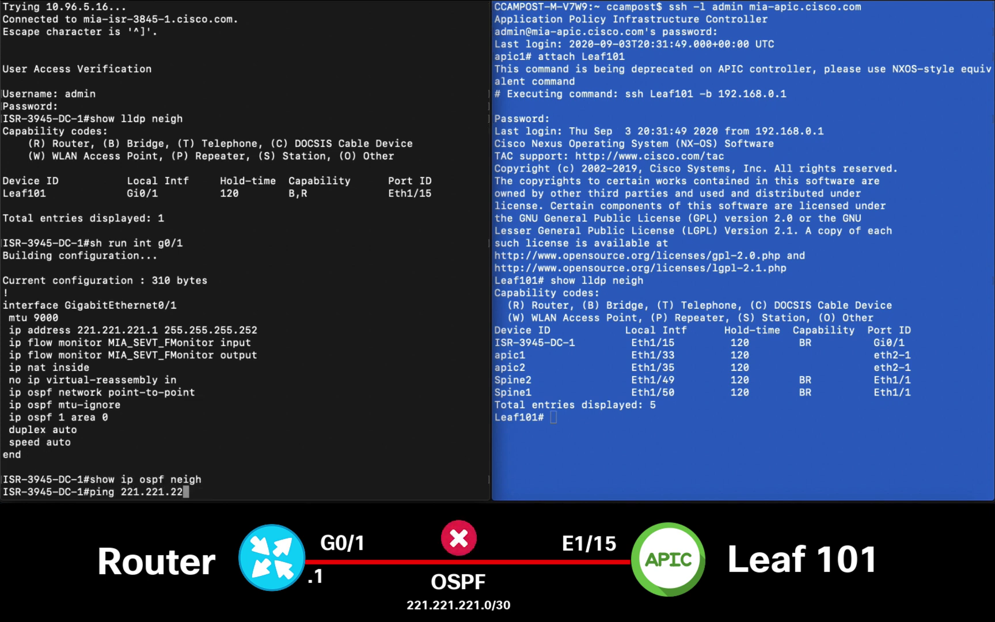
pyautogui.press('Return')
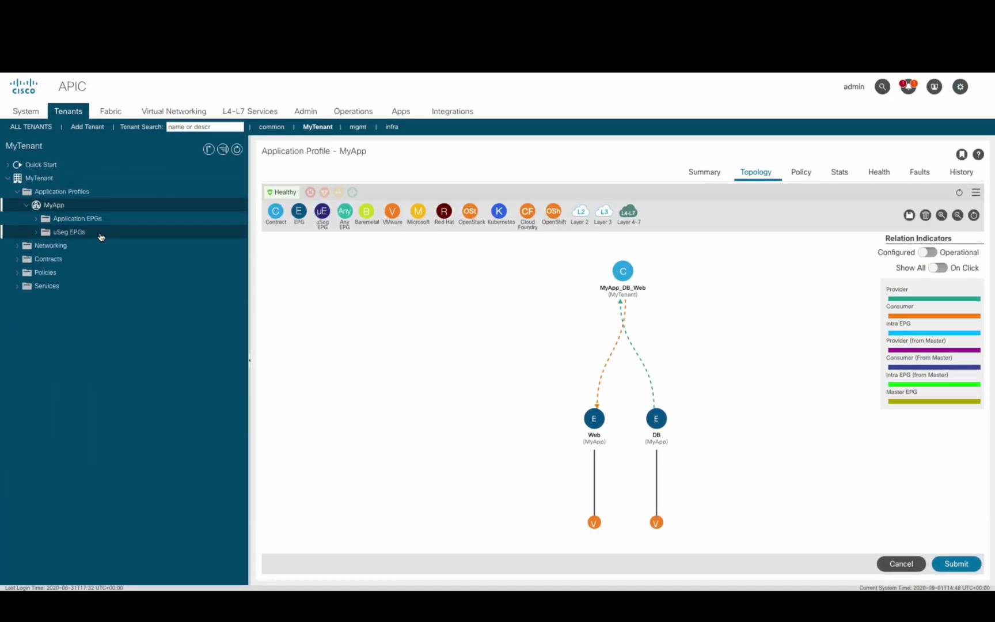
# In APIC, start a new L3Out under MyTenant's networking, named Internet, with VRF MyApp and L3 domain ISR3945Domain.
pyautogui.click(85, 248)
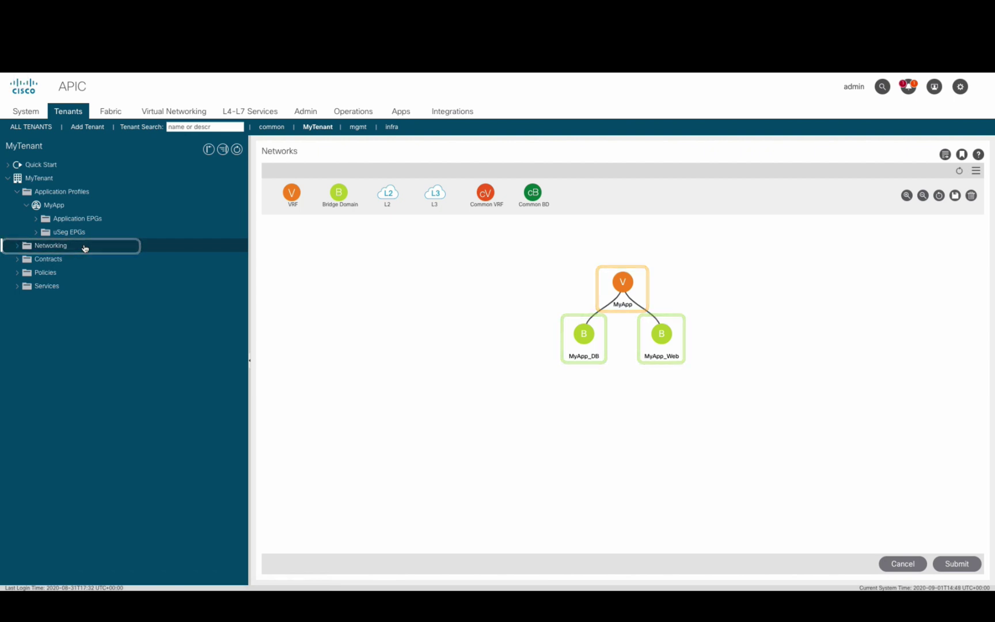
pyautogui.click(16, 247)
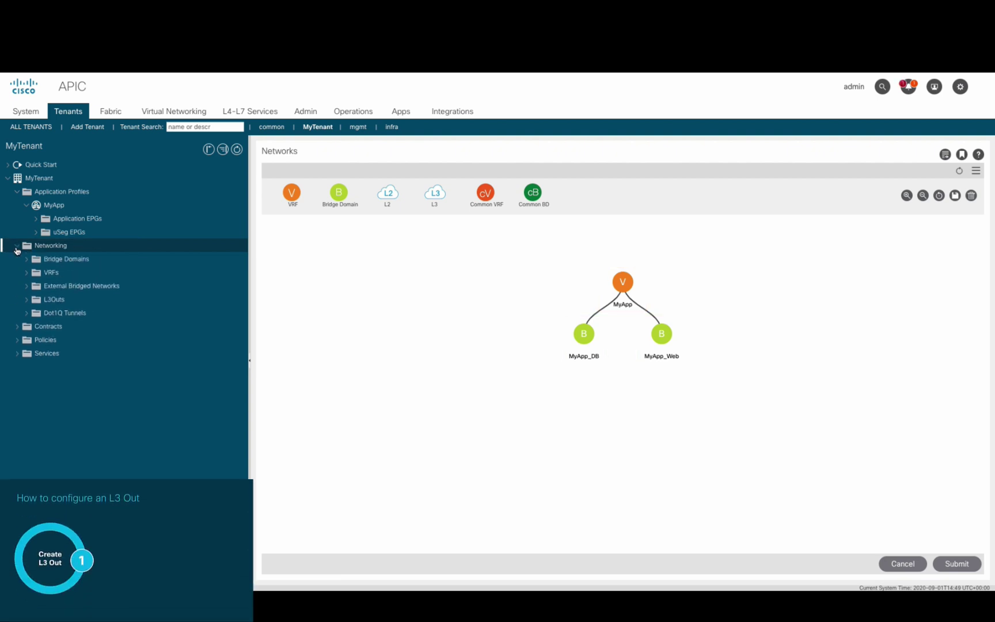
pyautogui.rightClick(132, 305)
pyautogui.click(181, 309)
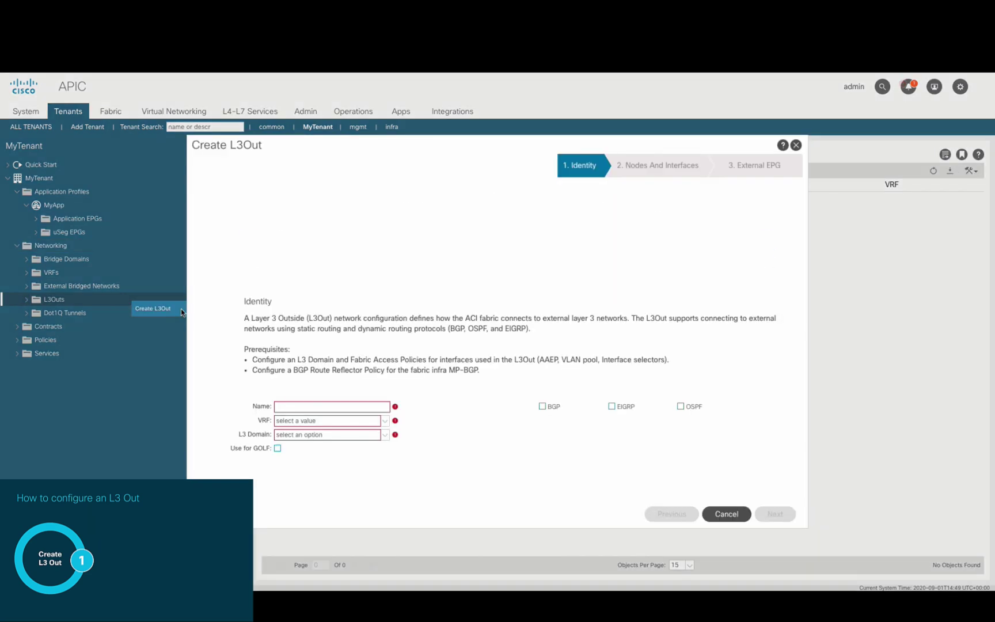
pyautogui.write('Internet')
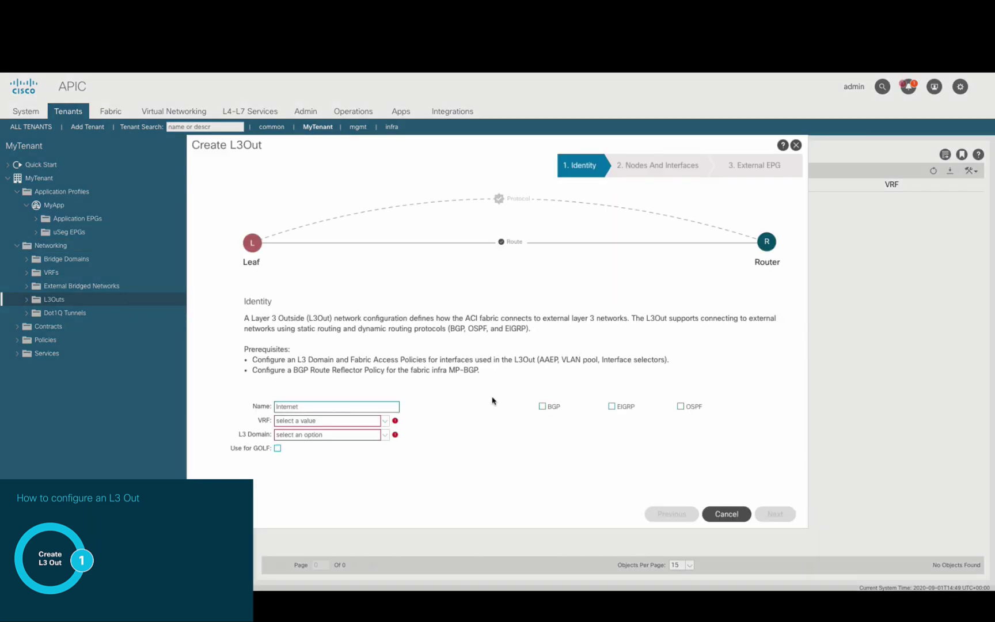
pyautogui.click(389, 424)
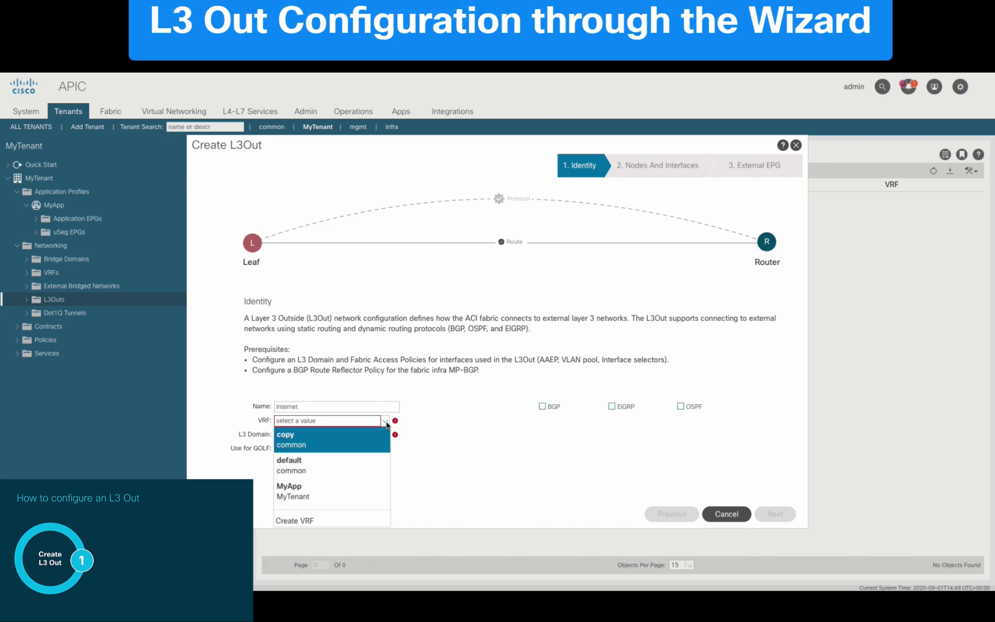
pyautogui.click(377, 490)
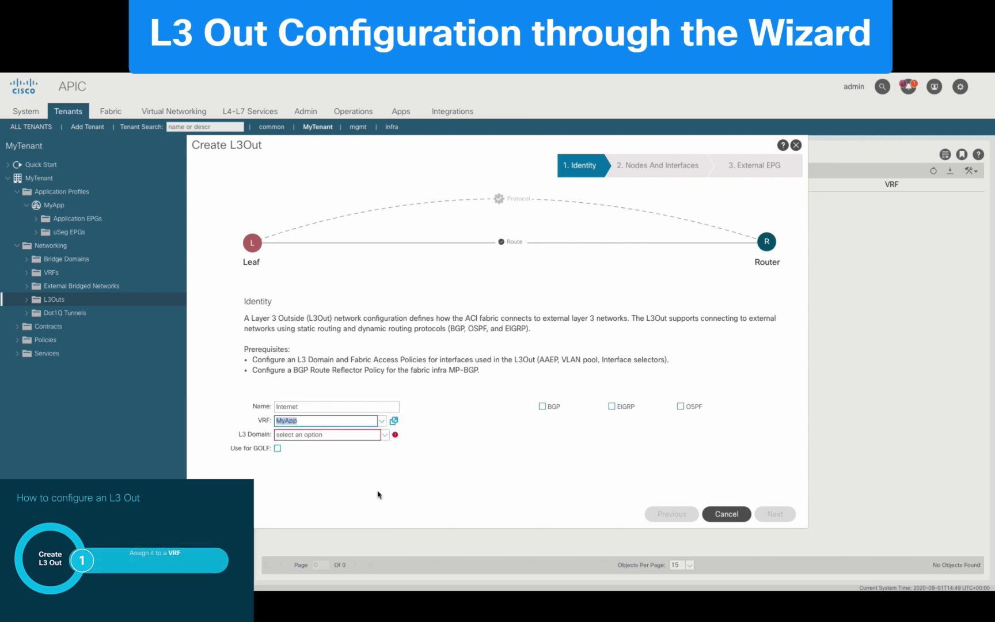
pyautogui.click(384, 437)
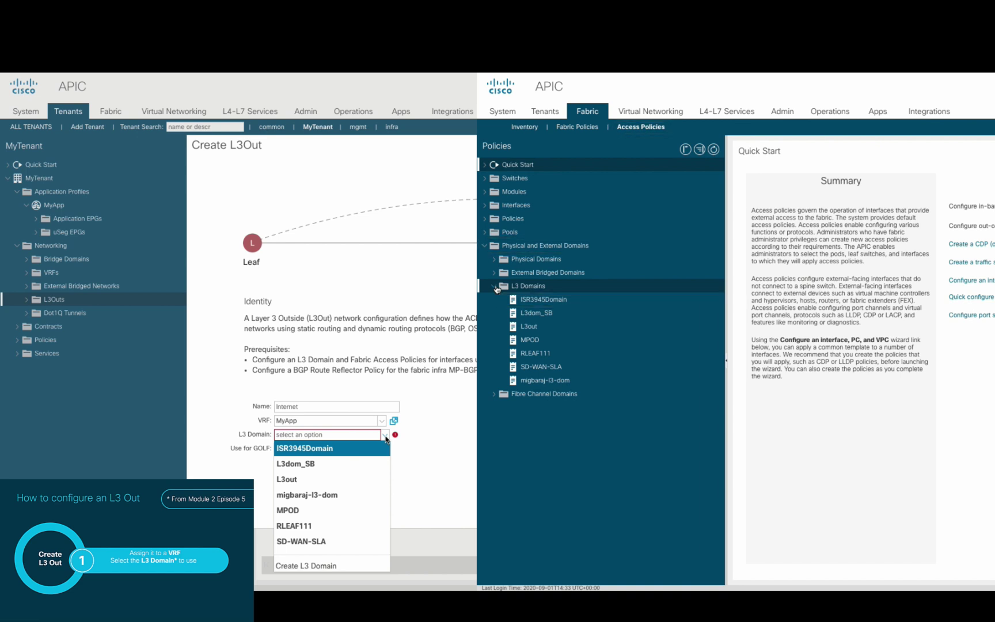
pyautogui.click(385, 449)
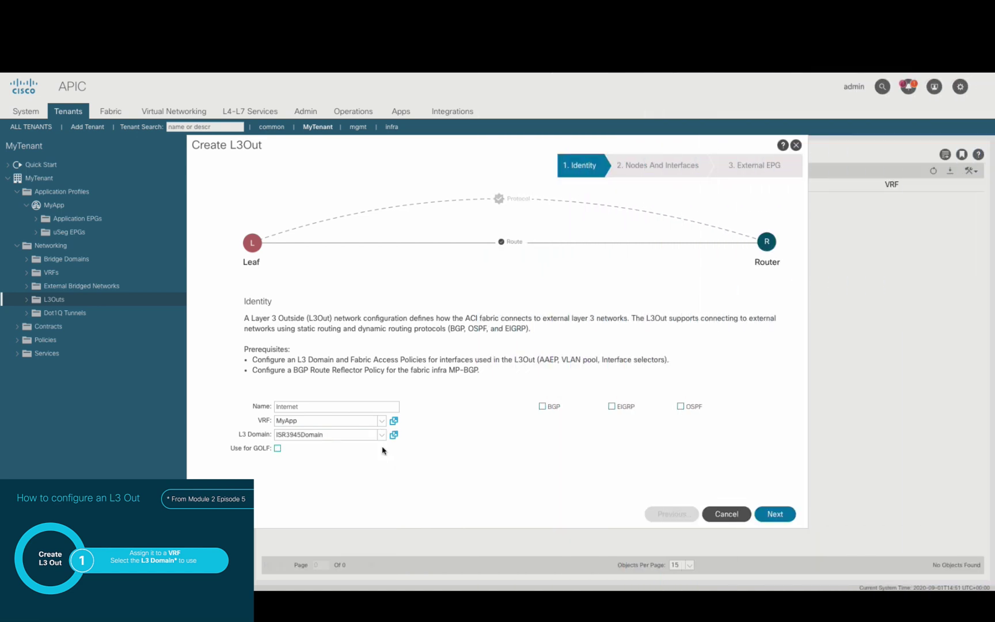
# Enable OSPF on the L3Out with area ID 0 and the Regular area type, and proceed to the nodes and interfaces.
pyautogui.click(680, 407)
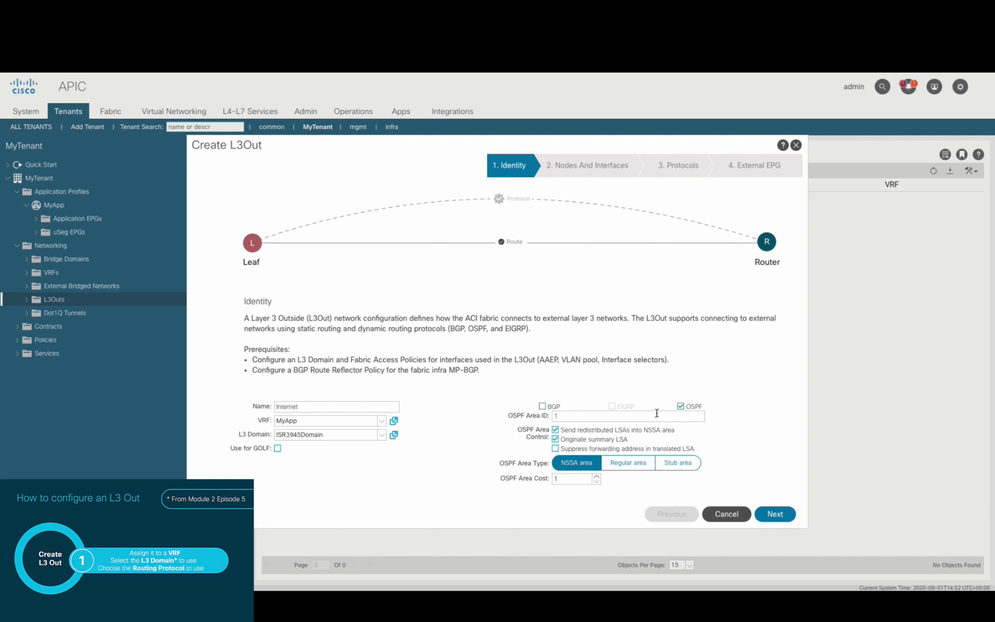
pyautogui.click(657, 413)
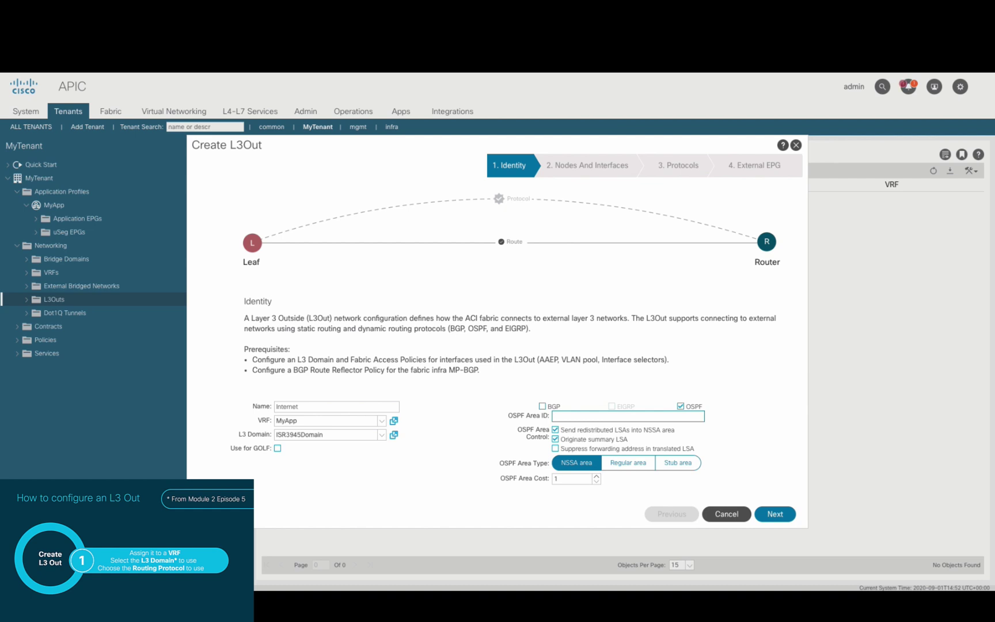
pyautogui.press('BackSpace')
pyautogui.write('0')
pyautogui.click(639, 469)
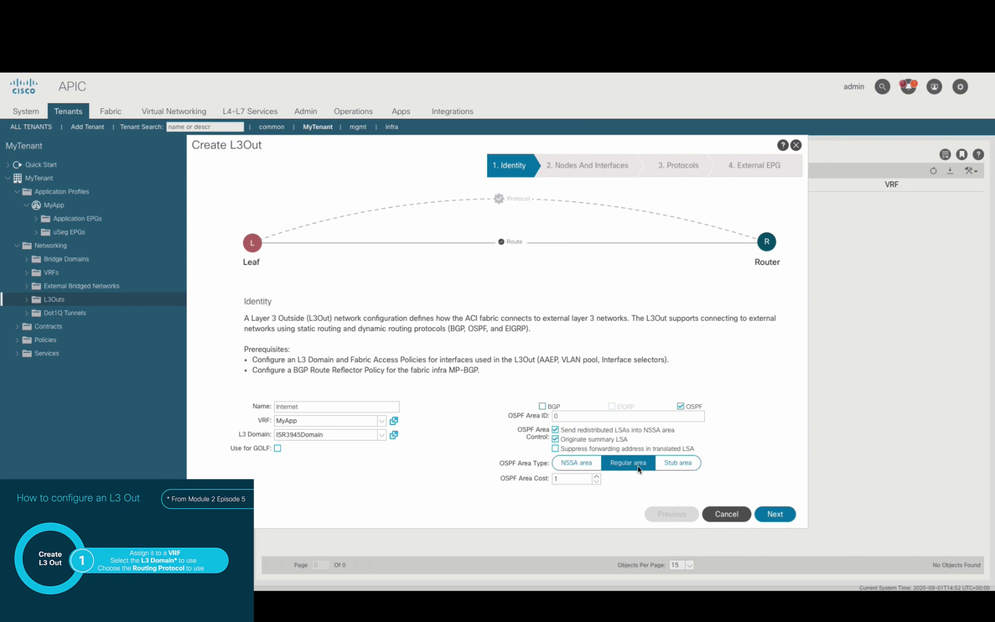
pyautogui.click(789, 515)
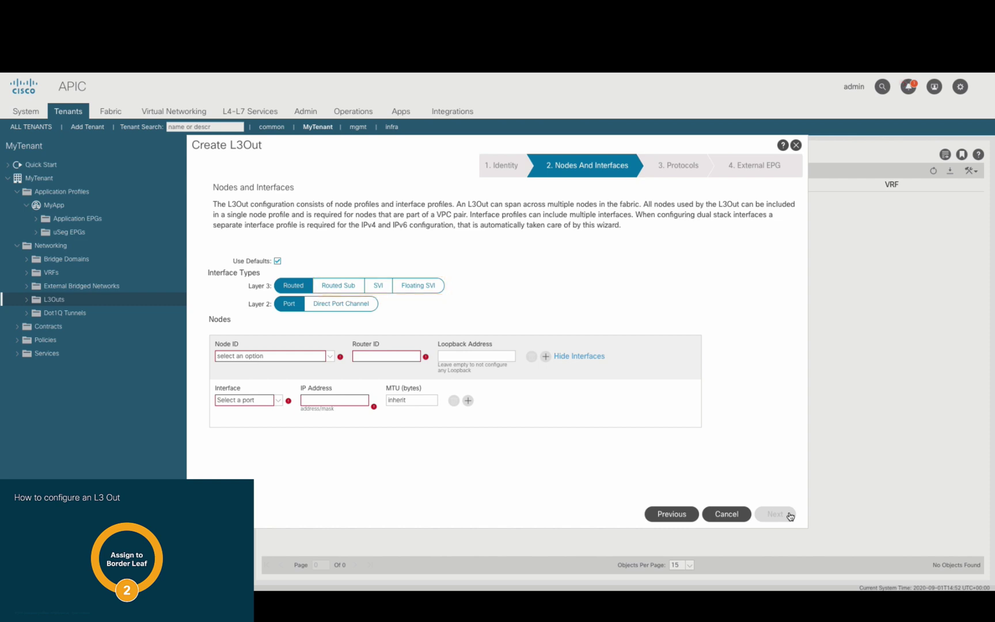
# Assign node Leaf101 (Node-101) as border leaf, with router ID and loopback address 101.101.101.101.
pyautogui.click(332, 357)
pyautogui.click(326, 375)
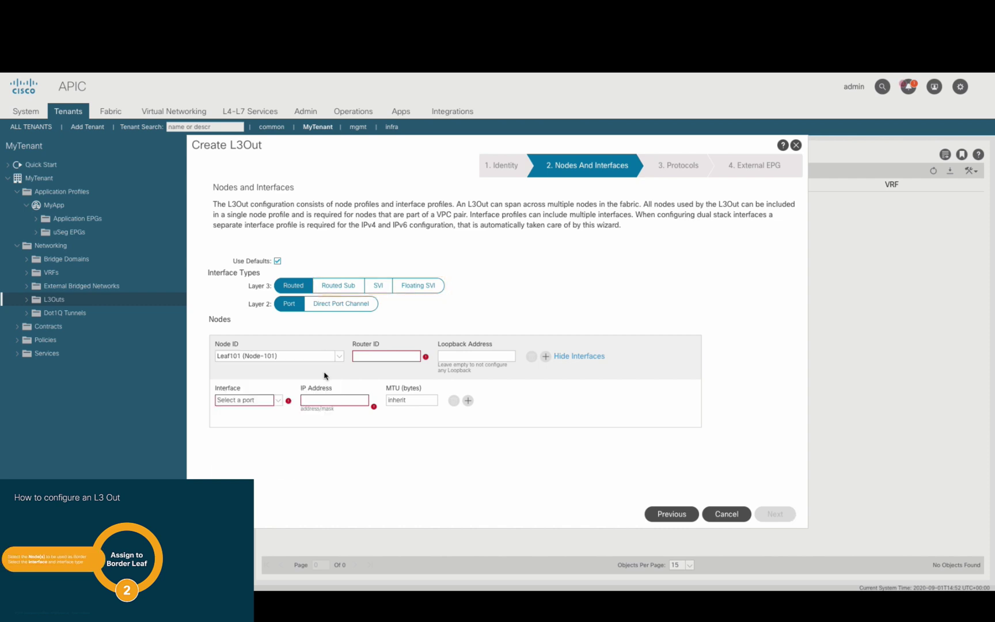
pyautogui.click(377, 356)
pyautogui.write('101.101.101.101')
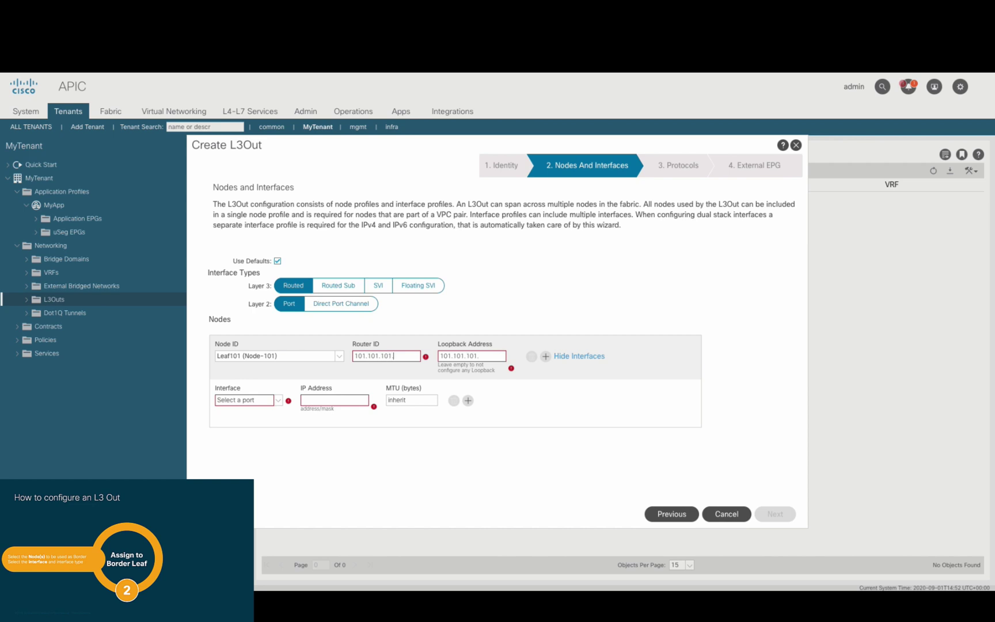
# Assign interface eth1/15 with IP address 221.221.221.2/30 to the node and proceed to the protocol associations.
pyautogui.click(280, 402)
pyautogui.scroll(-5, 259, 490)
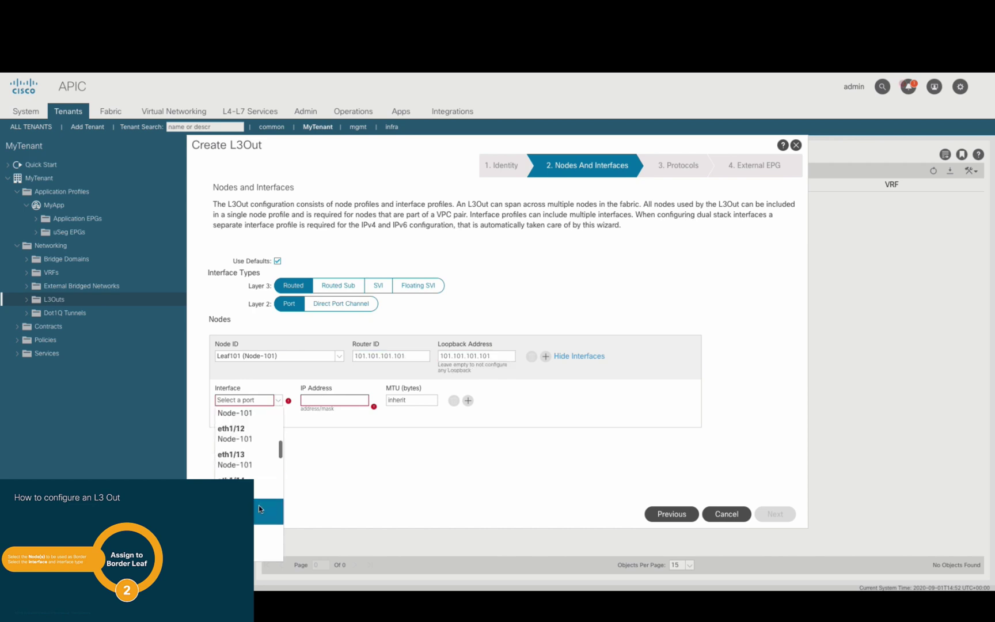
pyautogui.click(259, 506)
pyautogui.click(333, 400)
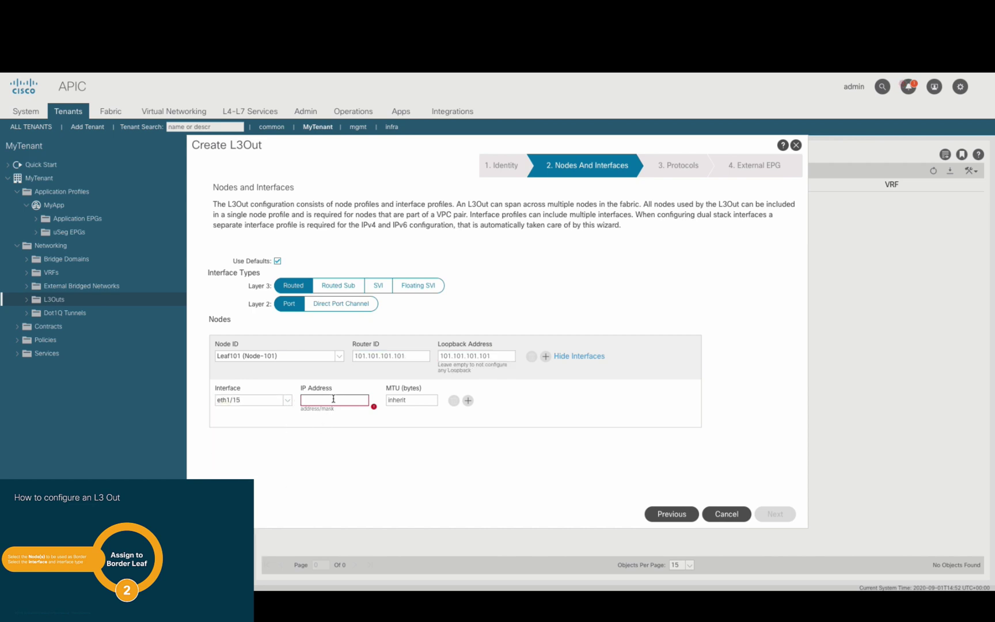
pyautogui.write('221.221.221.2/30')
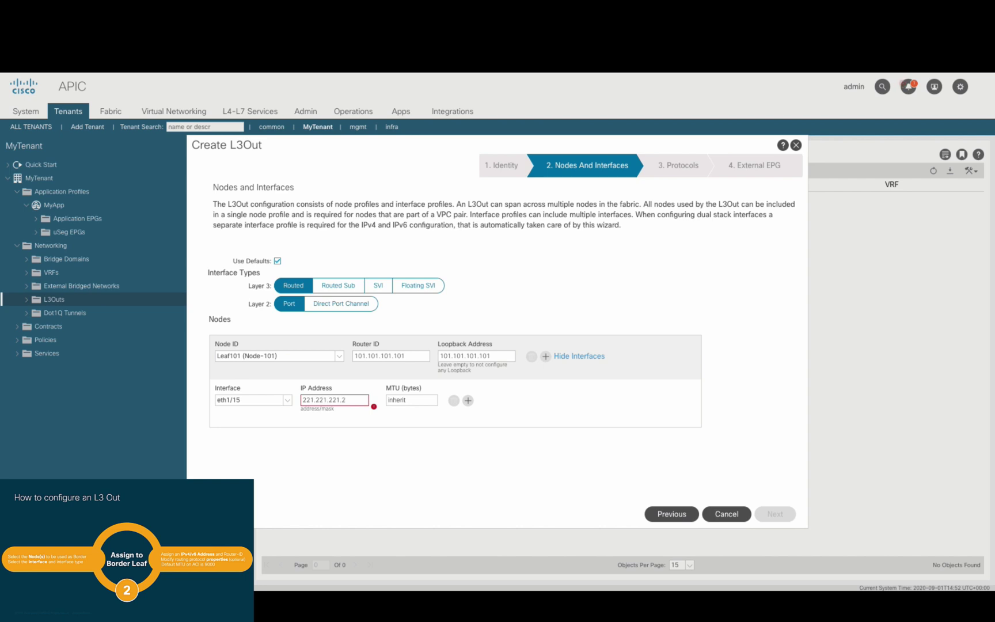
pyautogui.click(555, 422)
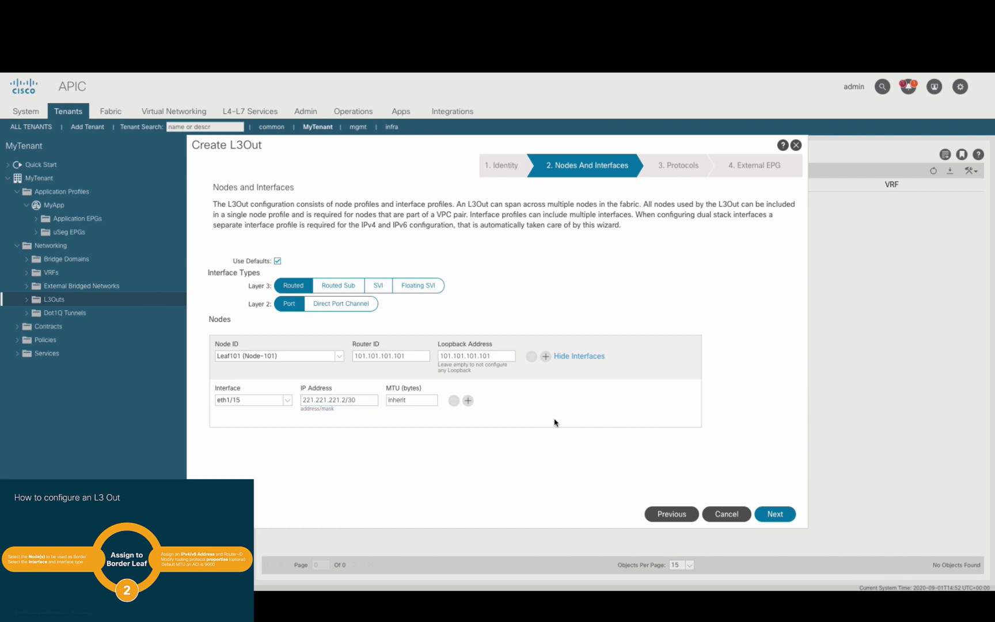
pyautogui.click(784, 516)
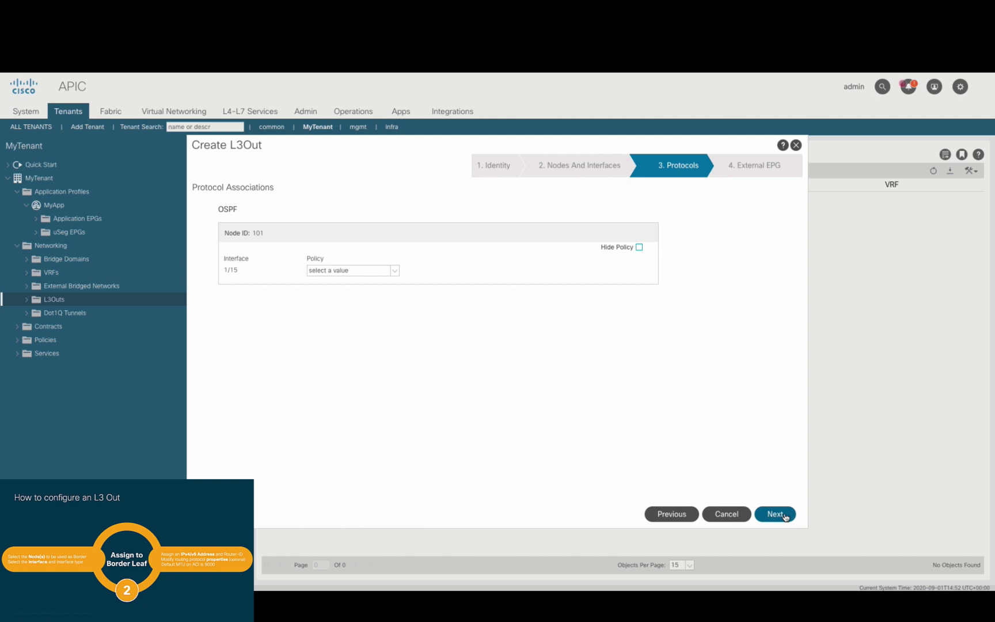
# Assign the default OSPF policy to interface 1/15, submit it with Point-to-point network type and MTU ignore, and proceed to the external EPG.
pyautogui.click(395, 272)
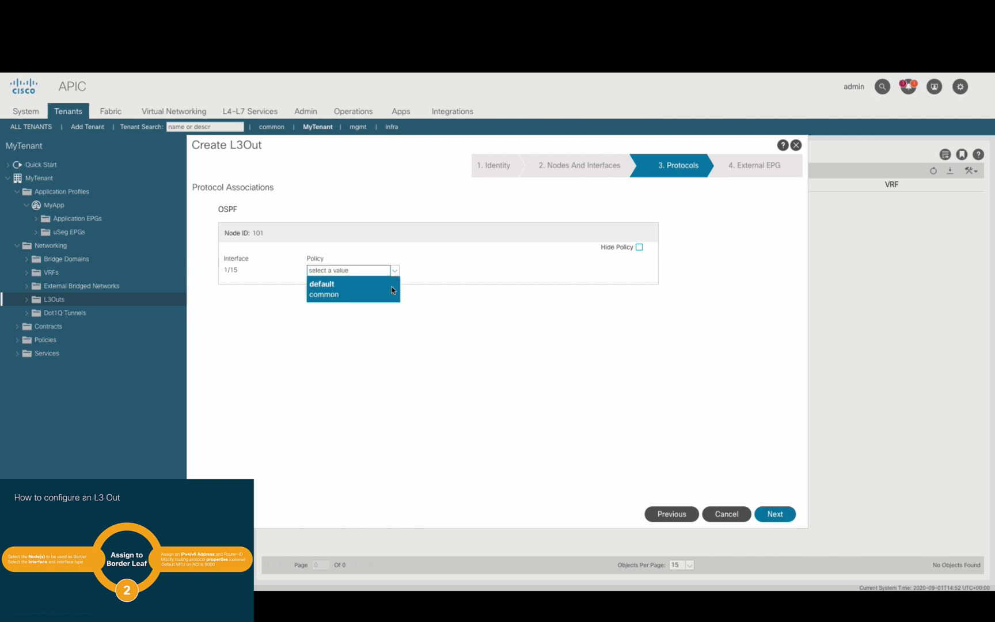
pyautogui.click(391, 286)
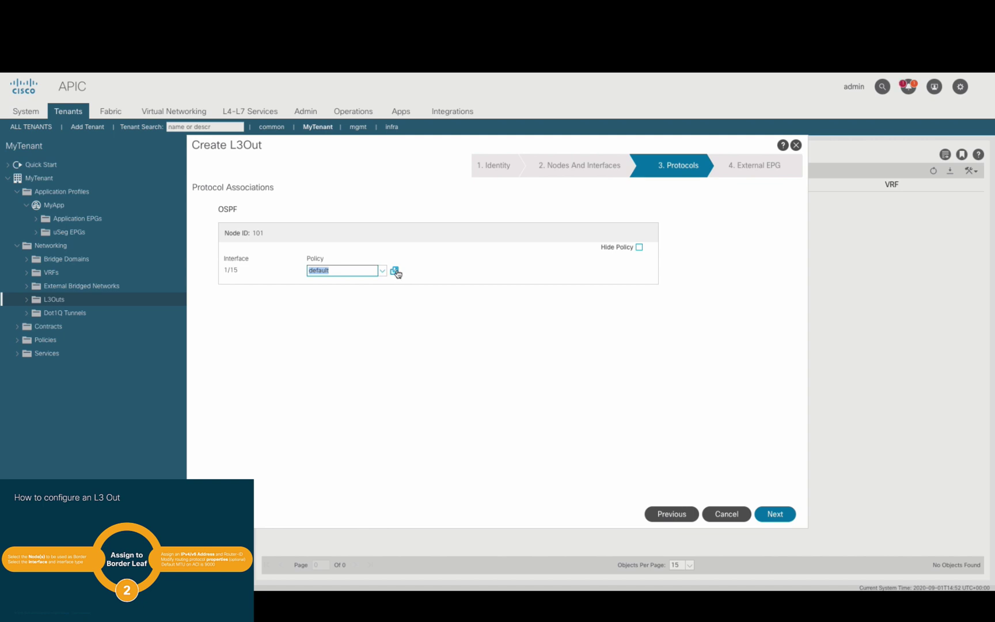
pyautogui.click(395, 271)
pyautogui.click(413, 305)
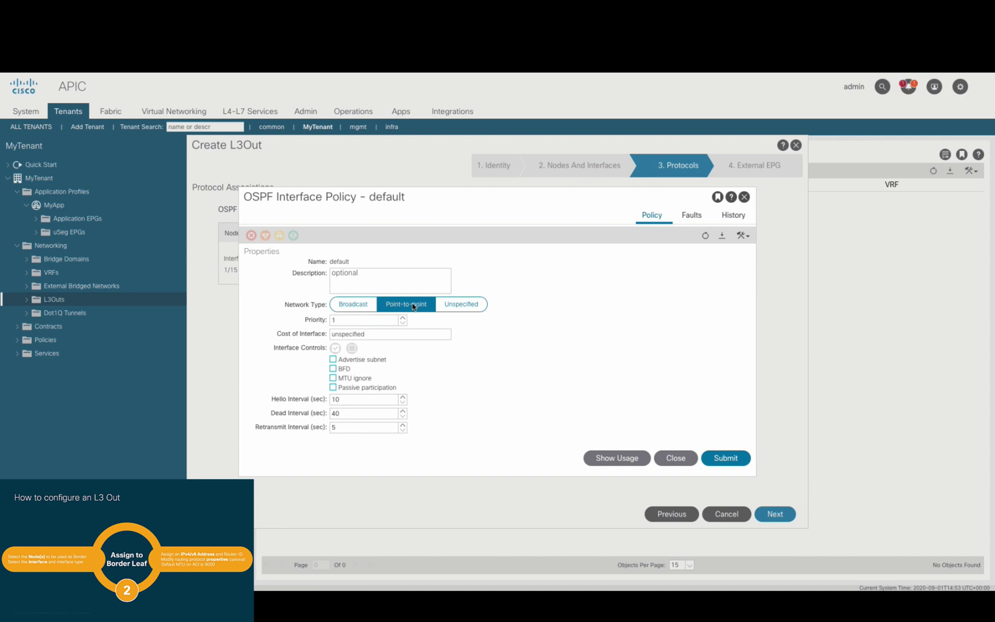
pyautogui.click(333, 378)
pyautogui.click(725, 457)
pyautogui.click(656, 437)
pyautogui.click(779, 515)
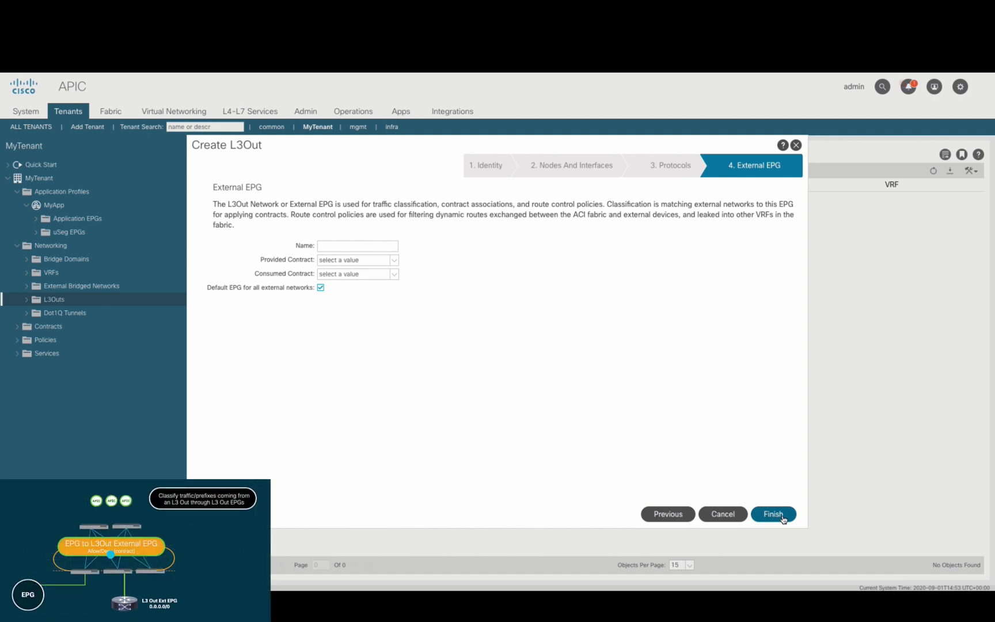
# Name the external EPG AllPrefixes, keep it as the default EPG for all external networks, and finish creating the L3Out.
pyautogui.click(357, 246)
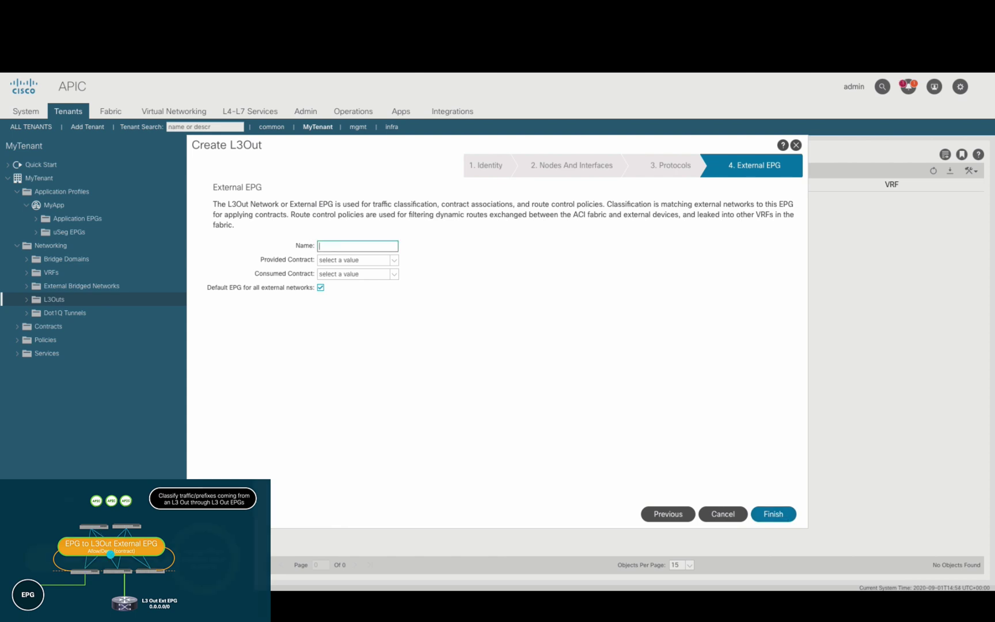
pyautogui.write('AllPrefixes')
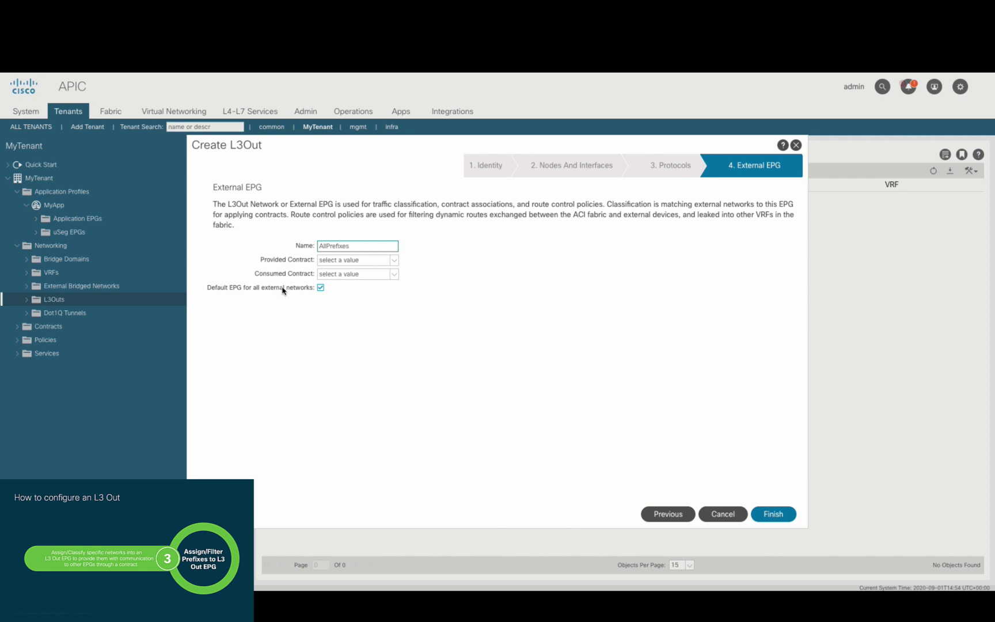
pyautogui.click(320, 287)
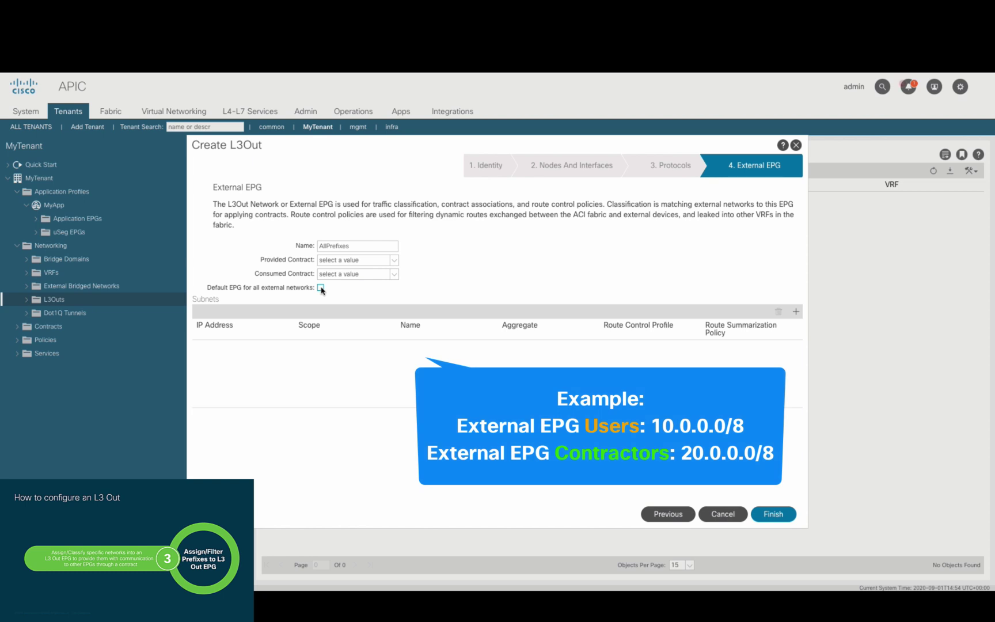
pyautogui.click(320, 288)
pyautogui.click(773, 514)
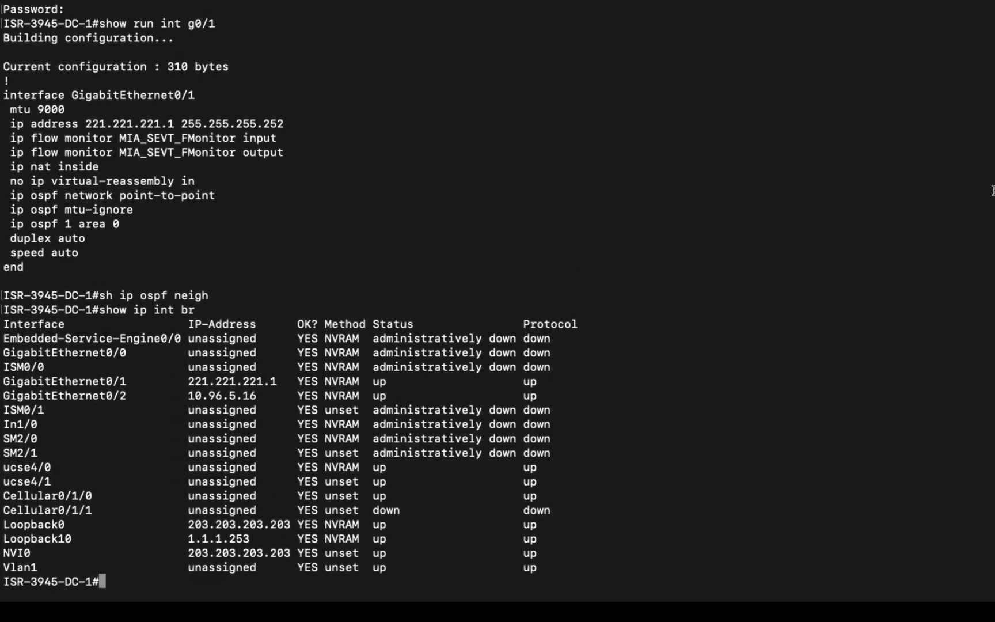
# Show the OSPF neighbors on the ISR-3945-DC-1 router and review the main policy settings of the Internet L3Out in APIC.
pyautogui.write('show ip ospf neigh')
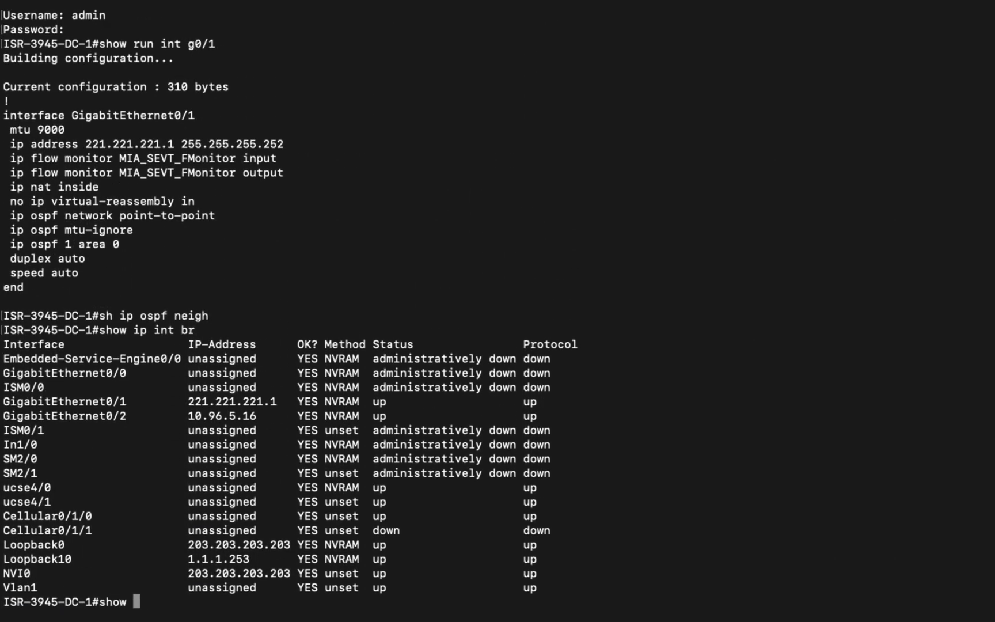
pyautogui.press('Return')
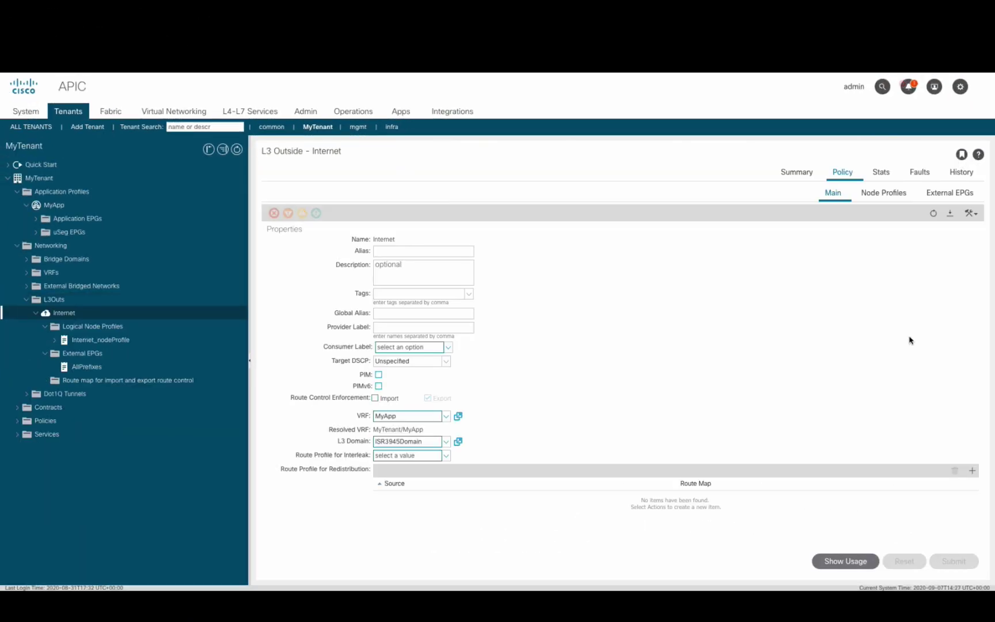
pyautogui.scroll(-4, 909, 341)
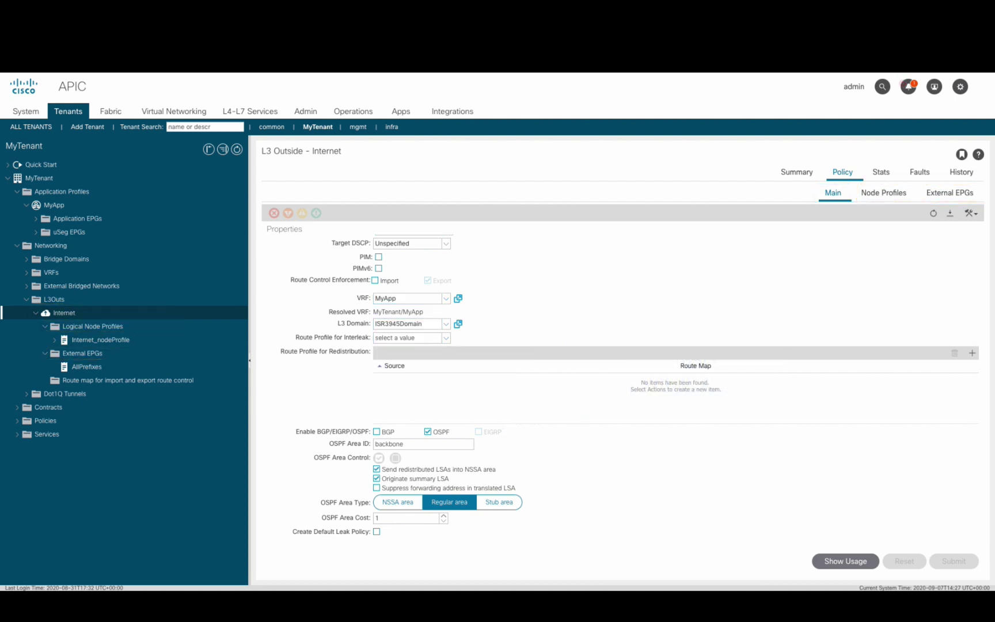
# Review the Leaf101OSPF node profile, its routed interfaces and OSPF interface profile, and the OSPF neighbors of node-101.
pyautogui.click(113, 340)
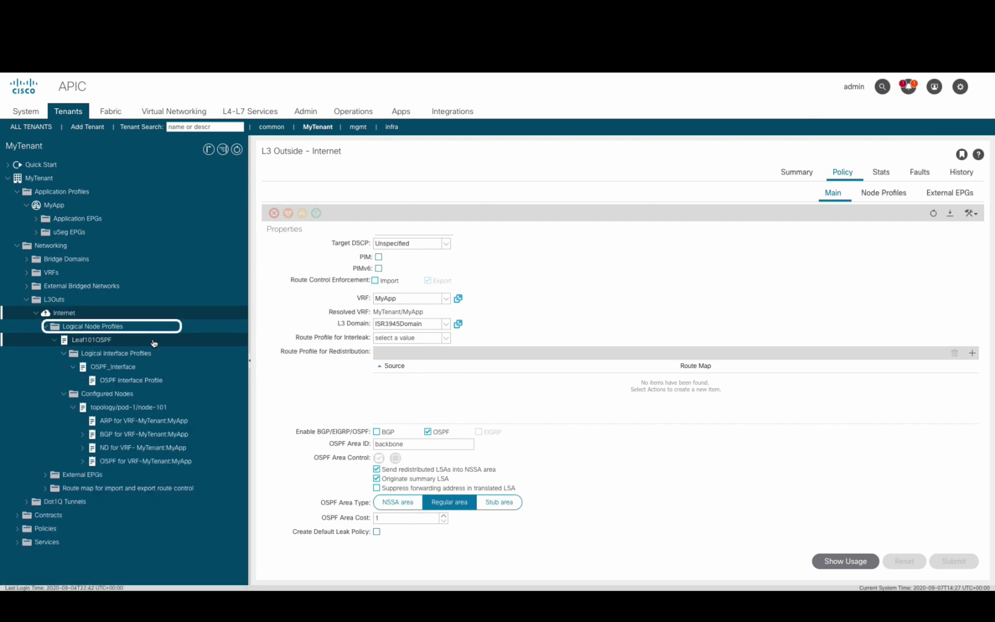
pyautogui.click(152, 341)
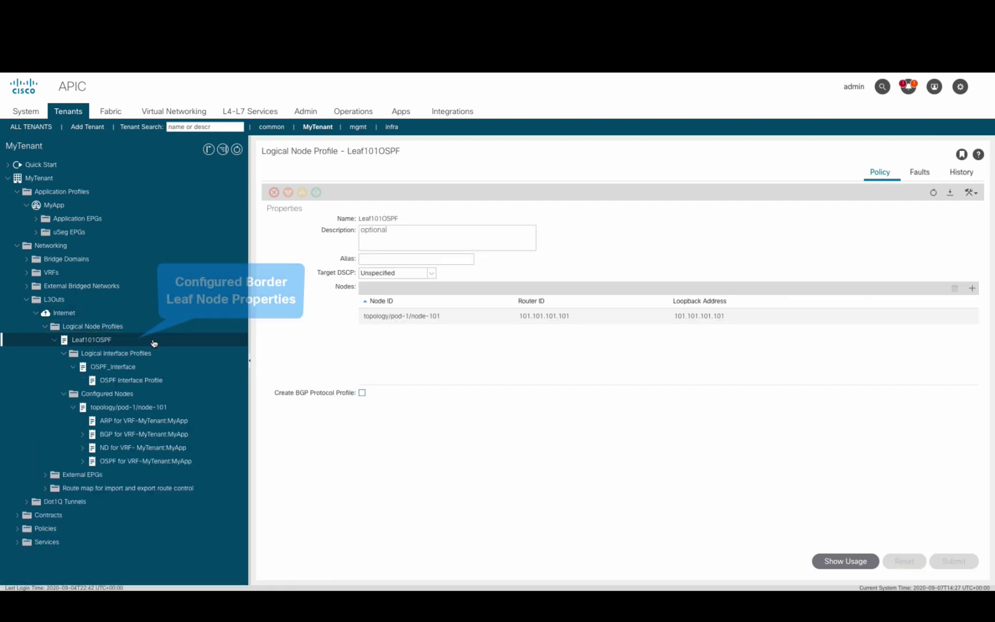
pyautogui.click(155, 367)
pyautogui.click(860, 196)
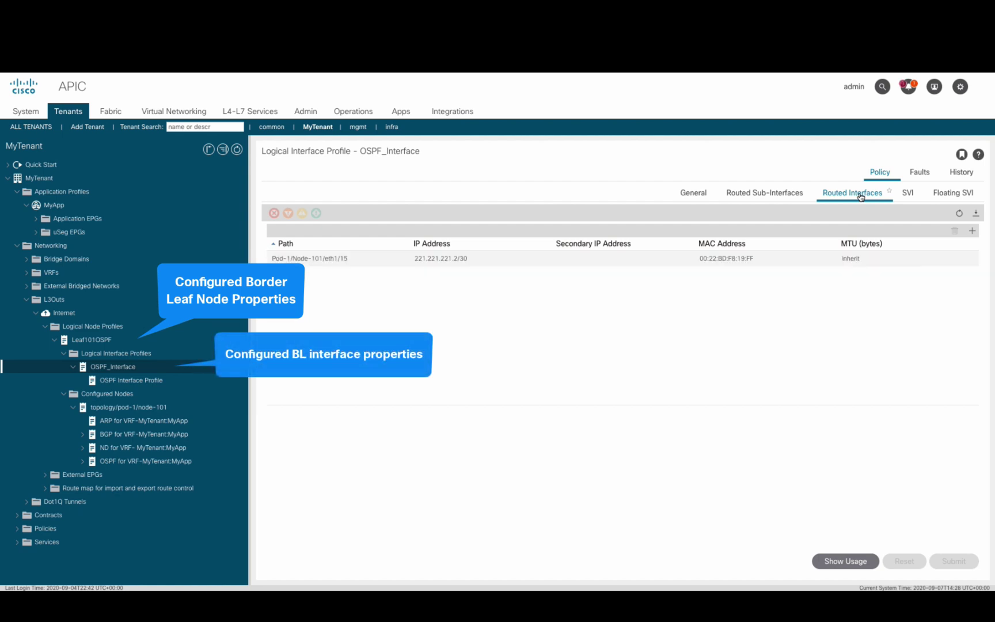
pyautogui.click(182, 383)
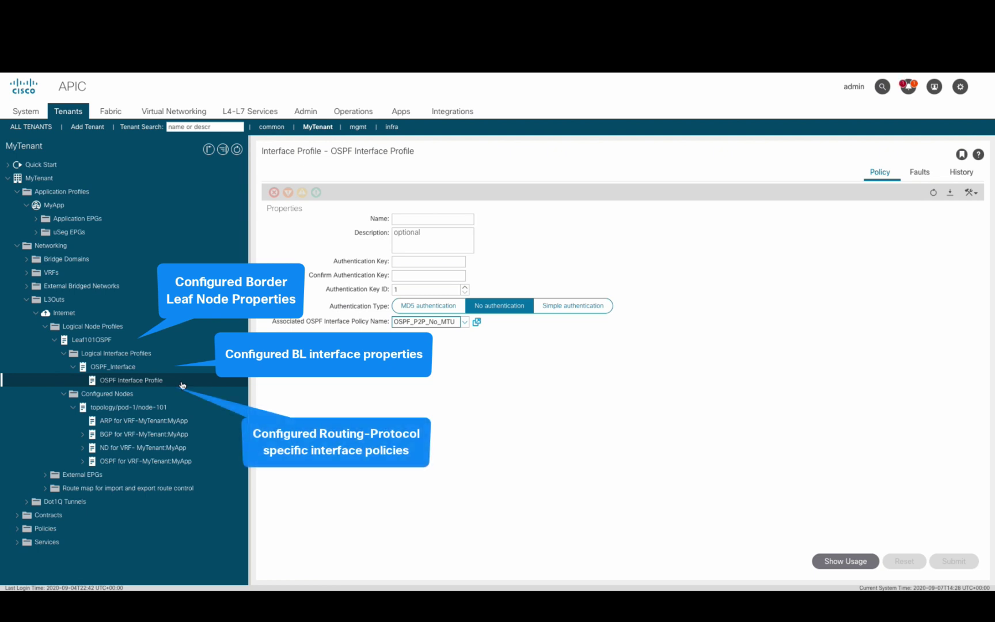
pyautogui.click(192, 461)
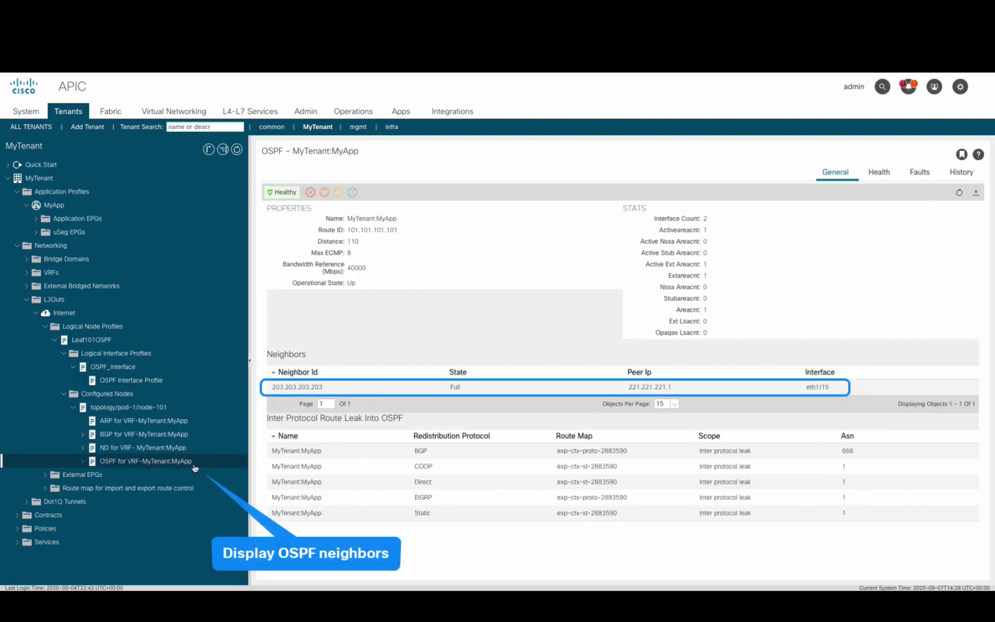
# Collapse the logical node profiles and open the AllPrefixes external EPG of the Internet L3Out.
pyautogui.click(44, 326)
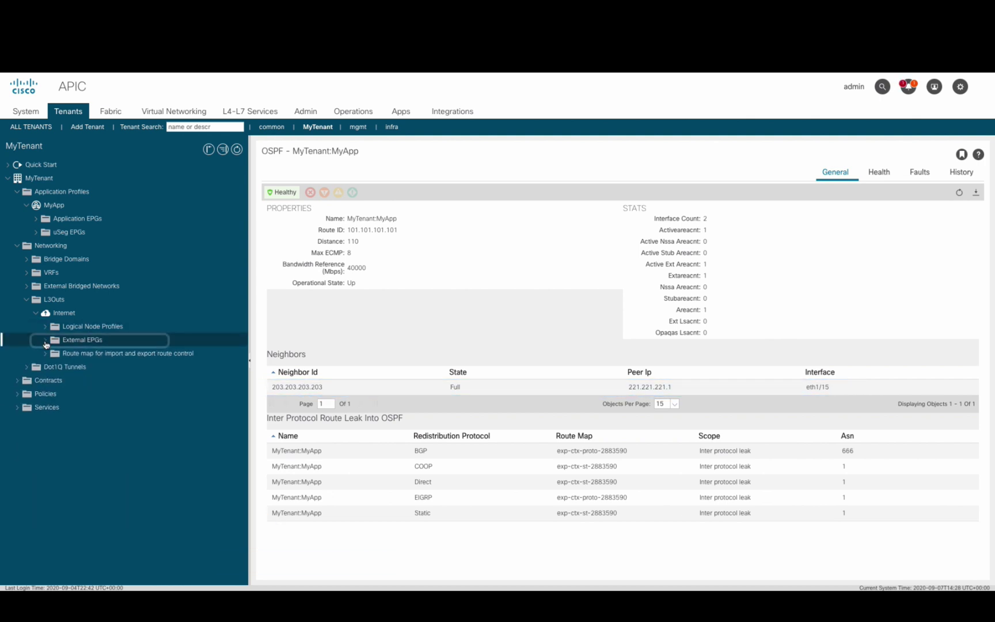
pyautogui.click(45, 339)
pyautogui.click(169, 356)
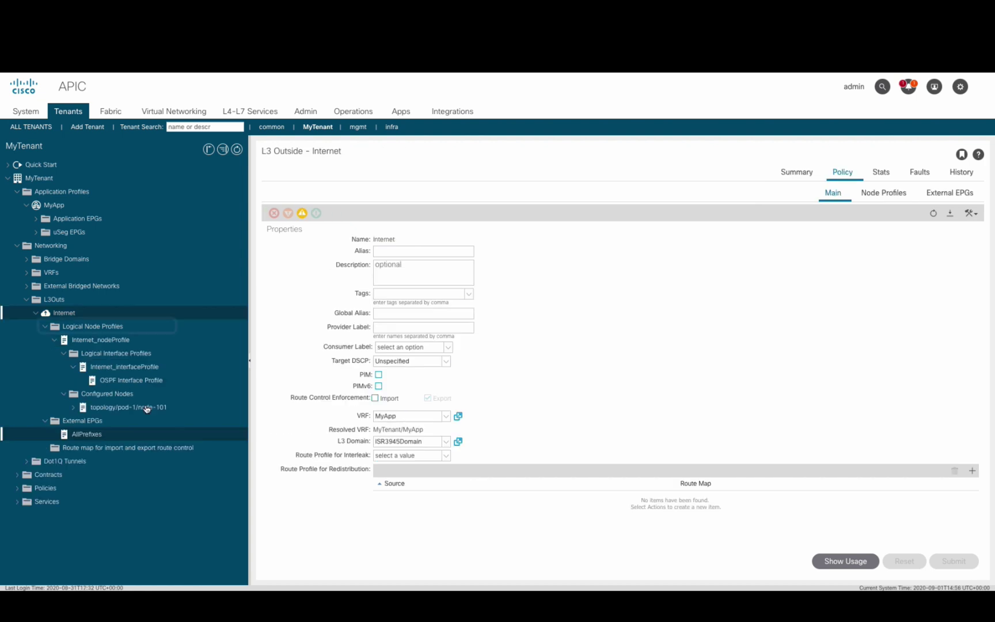
# Create a static route for prefix 0.0.0.0/0 with next hop 221.221.221.1 on configured node topology/pod-1/node-101.
pyautogui.click(144, 407)
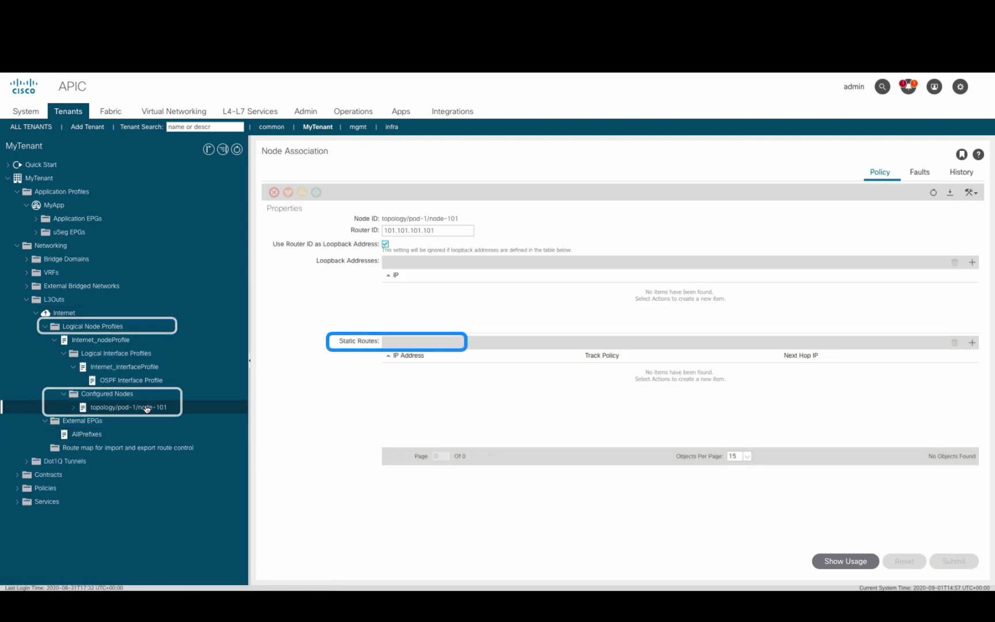
pyautogui.click(971, 343)
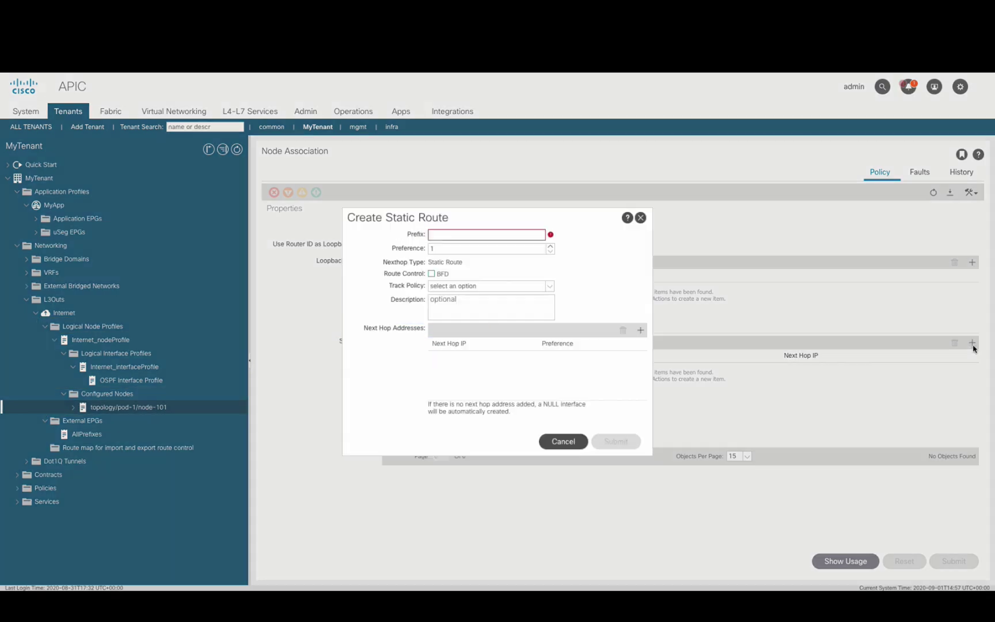
pyautogui.write('0.0.0.0/0')
pyautogui.click(641, 329)
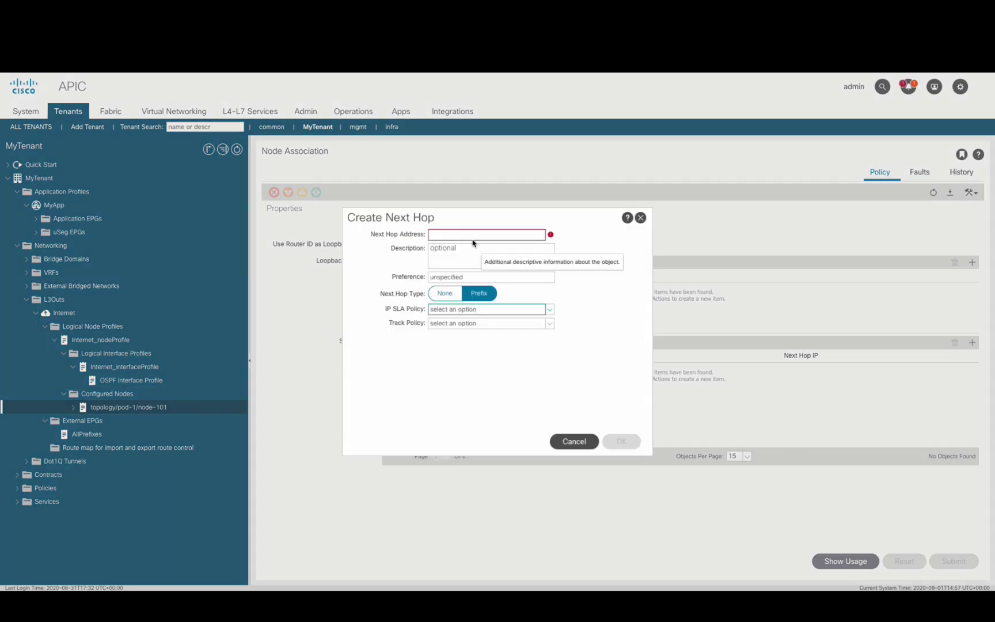
pyautogui.write('221.221.221.1')
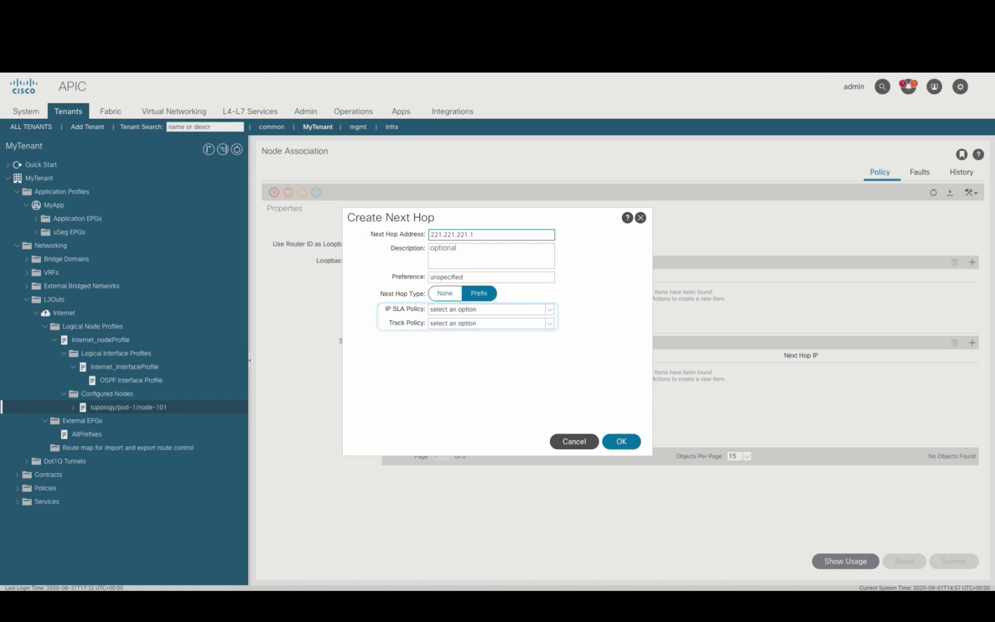
pyautogui.click(624, 441)
pyautogui.click(624, 441)
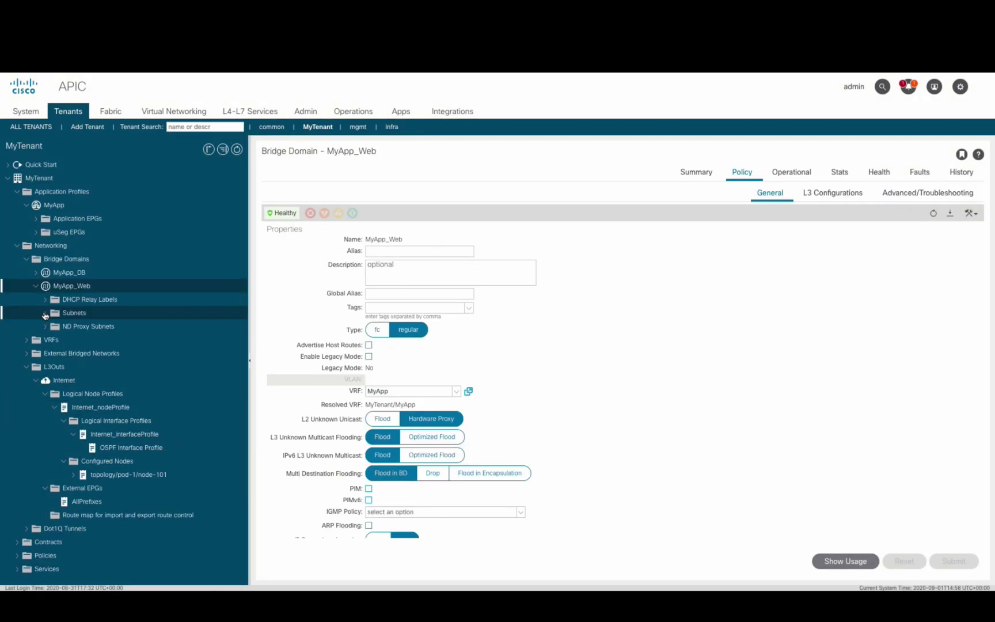
# Expand the subnets of bridge domain MyApp_Web and look up the route to 1.1.1.0 on the ISR-3945-DC-1 router.
pyautogui.click(45, 314)
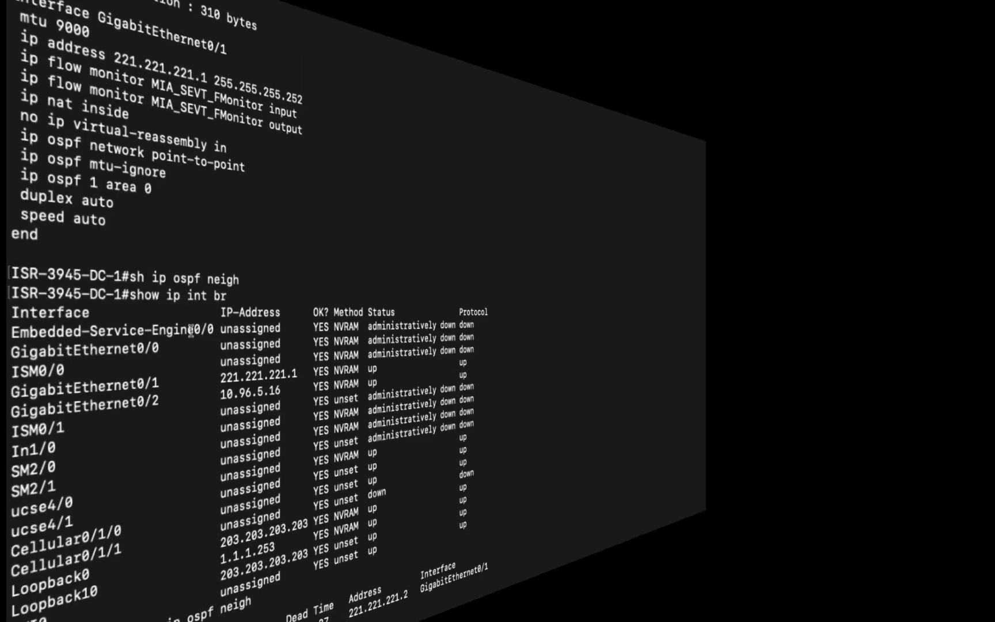
pyautogui.write('show ip route 1.1.1.0')
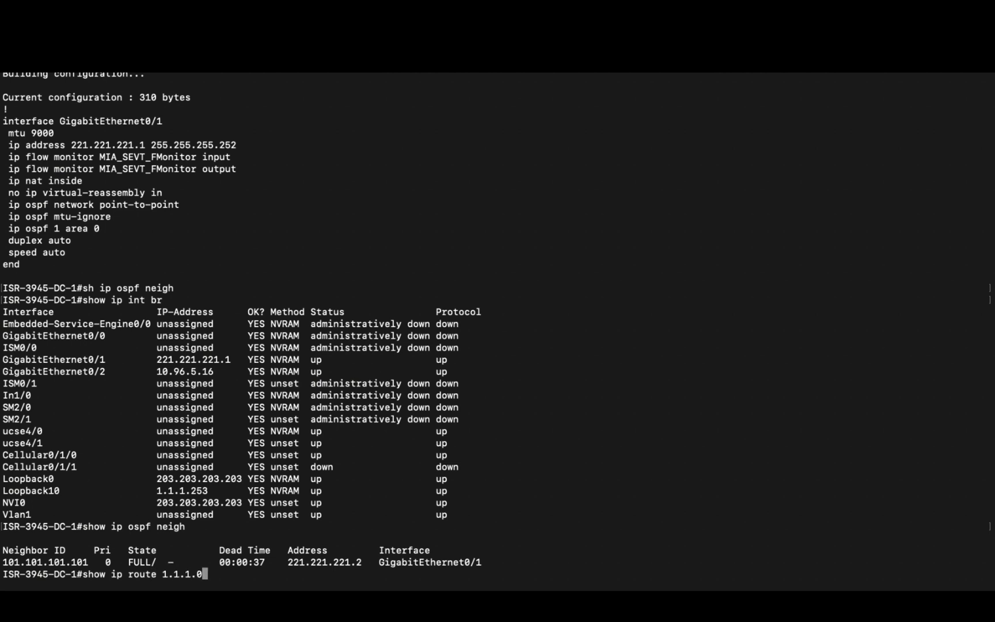
pyautogui.press('Return')
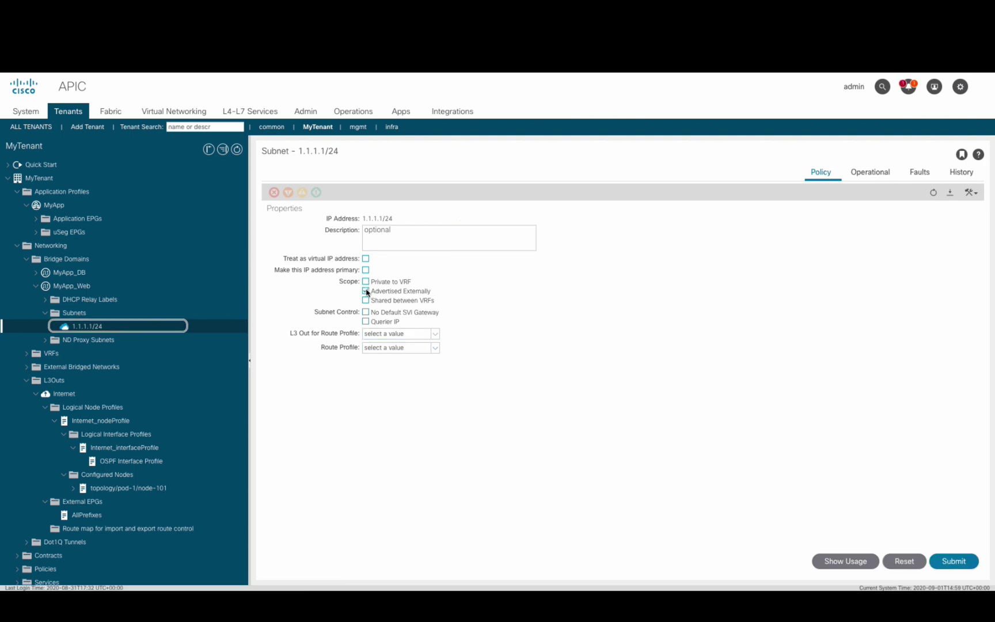
# Set the scope of MyApp_Web's subnet 1.1.1.1/24 to Advertised Externally and submit the change.
pyautogui.click(366, 291)
pyautogui.click(953, 561)
pyautogui.click(657, 437)
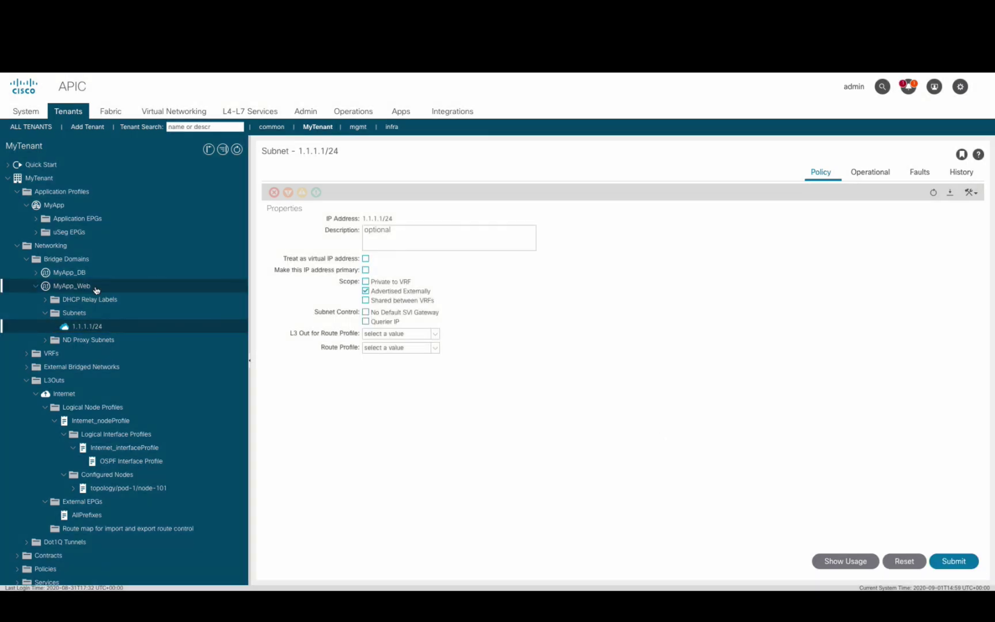
# Associate the MyTenant L3Out Internet with bridge domain MyApp_Web in its L3 configuration.
pyautogui.click(71, 286)
pyautogui.click(831, 192)
pyautogui.click(971, 372)
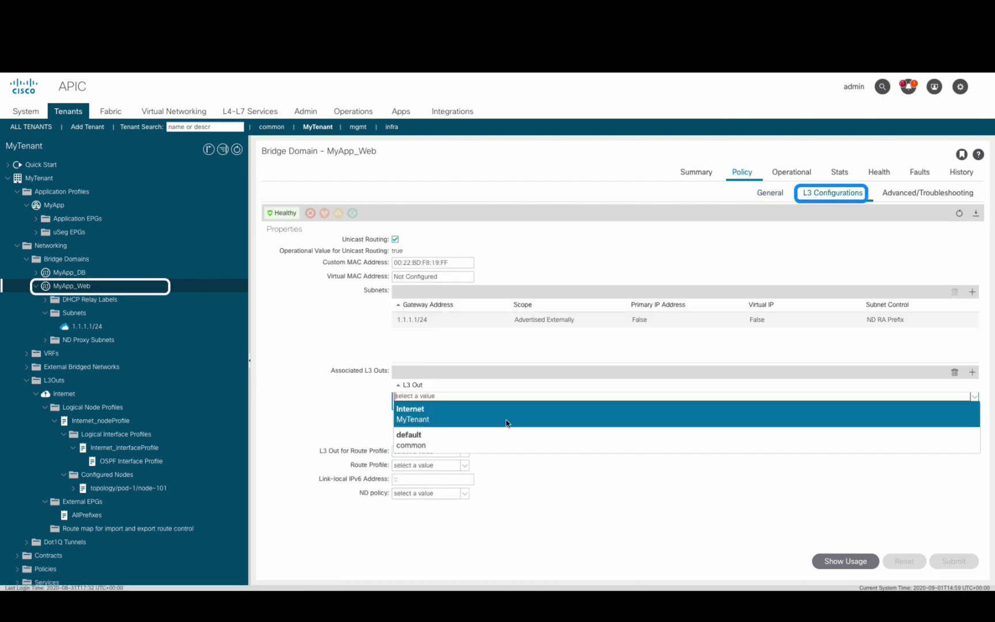
pyautogui.click(512, 417)
pyautogui.click(661, 419)
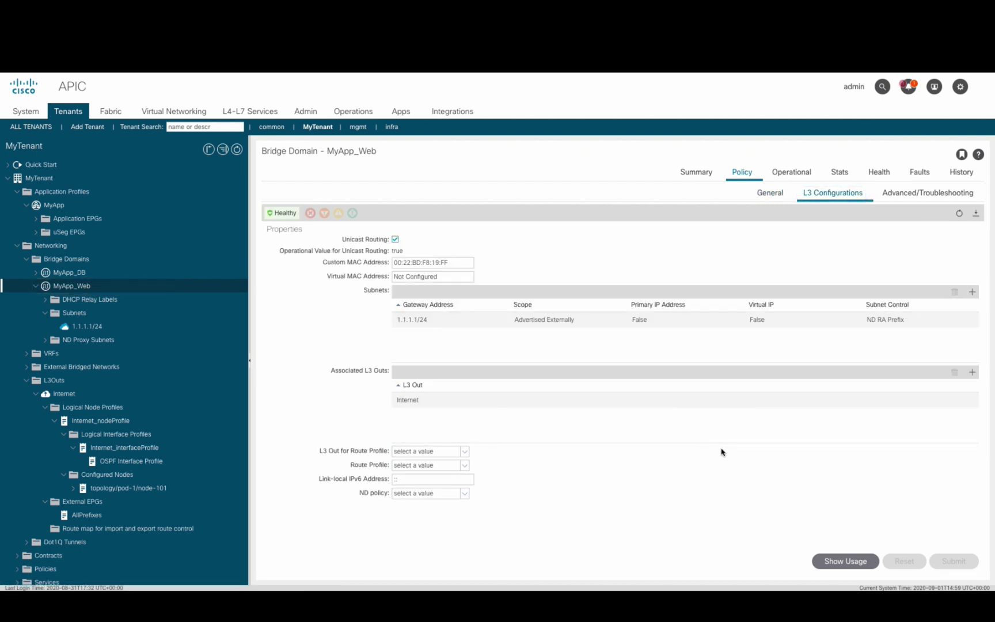
# Switch to the router terminal, look up the route to 1.1.1.0 again and ping 1.1.1.2.
pyautogui.hotkey('ctrl', 'Right')
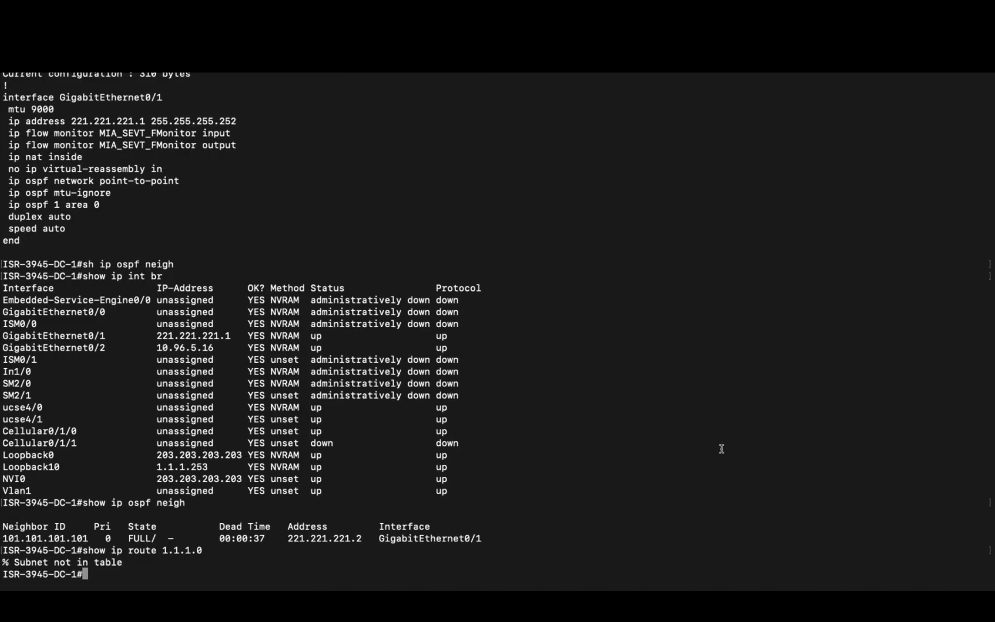
pyautogui.press('Up')
pyautogui.press('Return')
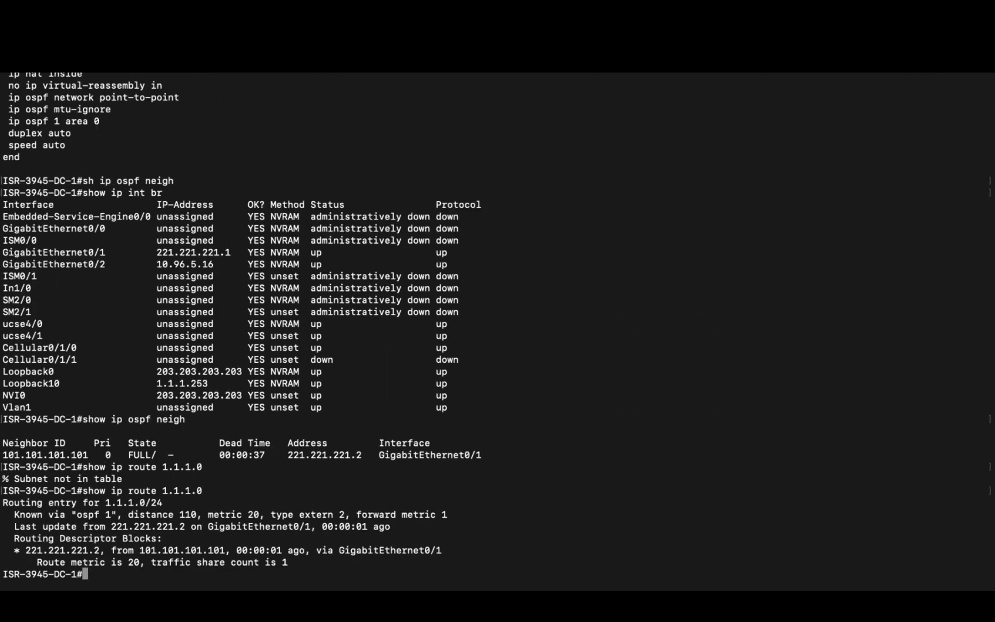
pyautogui.write('ping 1.1.1.2')
pyautogui.press('Return')
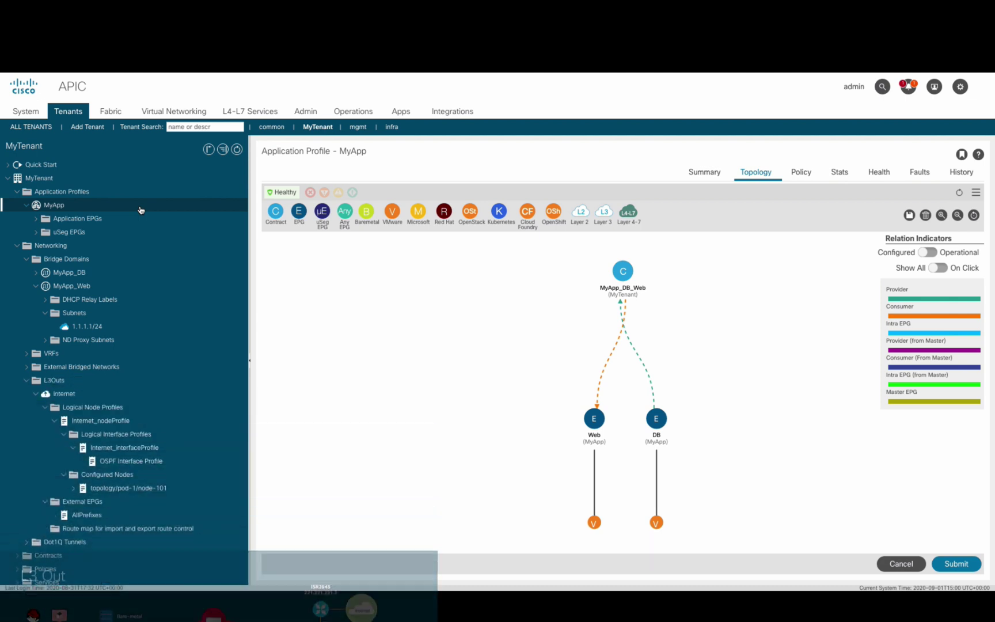
# Add a Layer 3 external network to the MyApp application profile topology, using MyTenant/Internet/AllPrefixes.
pyautogui.moveTo(604, 212); pyautogui.dragTo(517, 421)
pyautogui.click(594, 325)
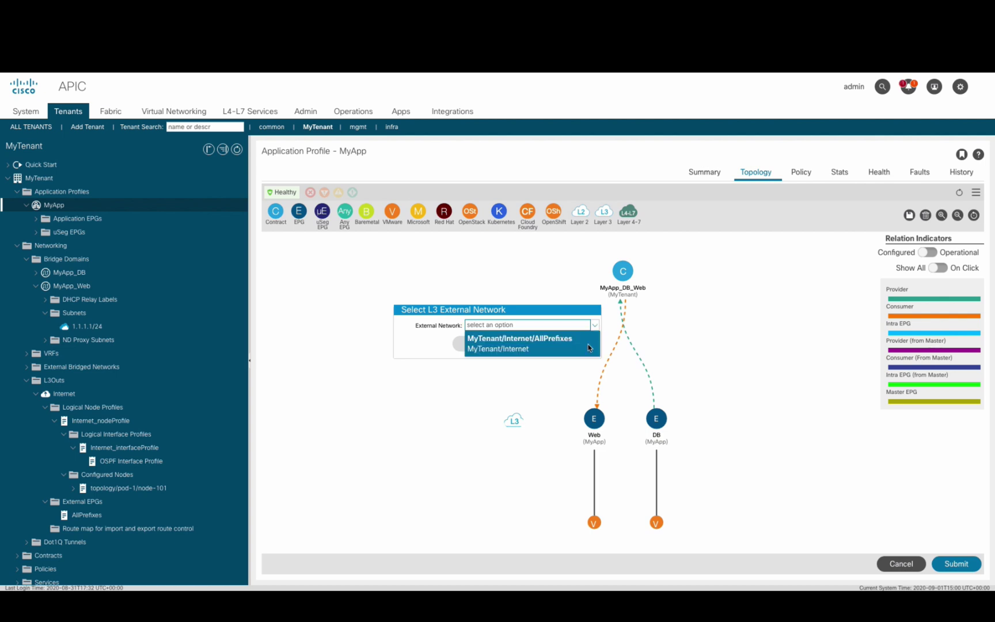
pyautogui.click(588, 341)
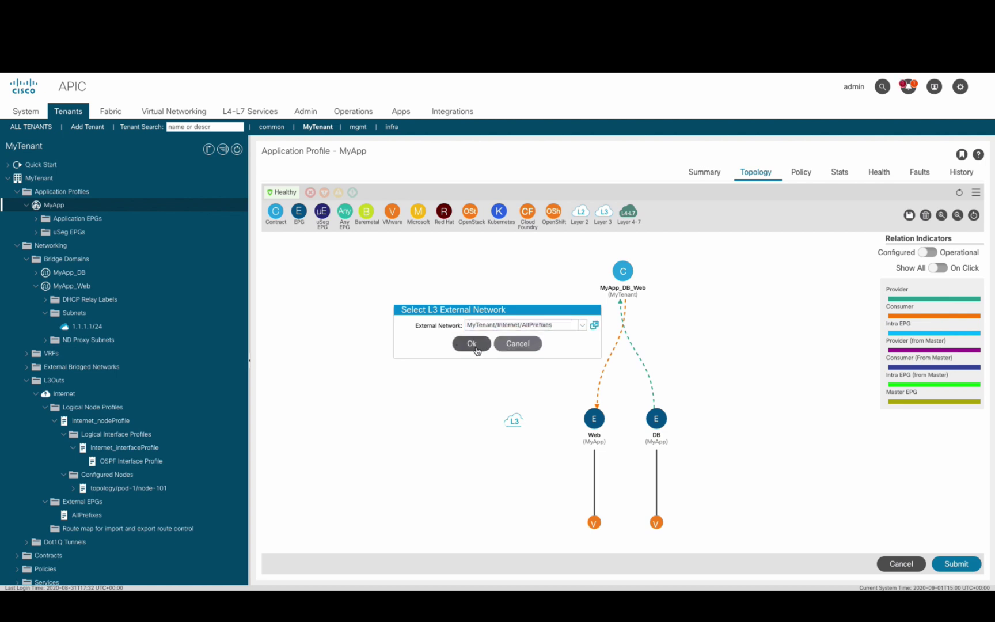
pyautogui.click(475, 347)
# Create the contract InternetAccess with Web as consumer and AllPrefixes as provider, allowing all traffic, and submit the topology.
pyautogui.moveTo(276, 211); pyautogui.dragTo(598, 426)
pyautogui.write('InternetAccess')
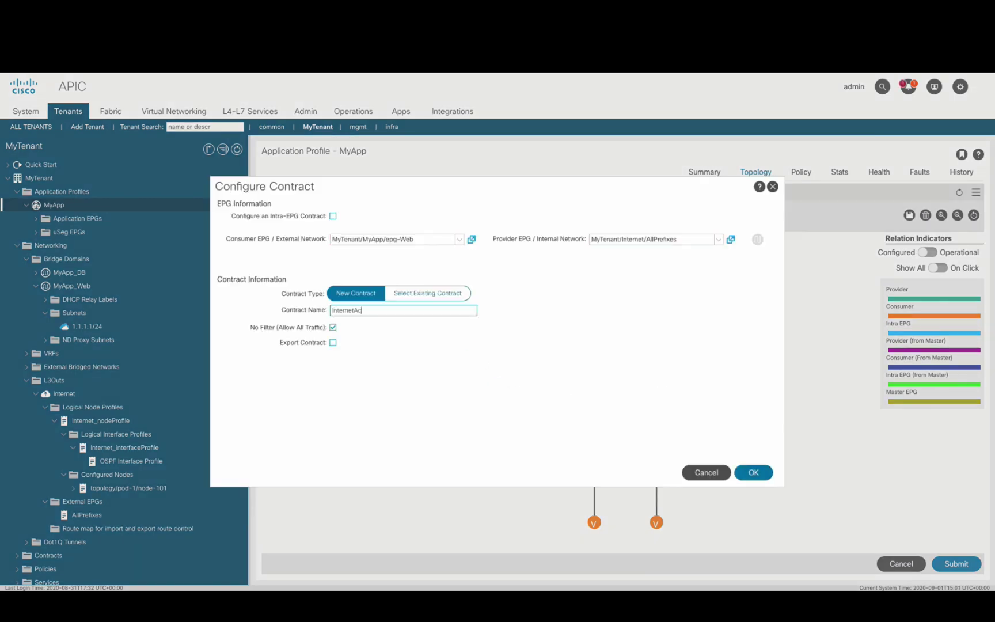
pyautogui.click(754, 473)
pyautogui.click(961, 563)
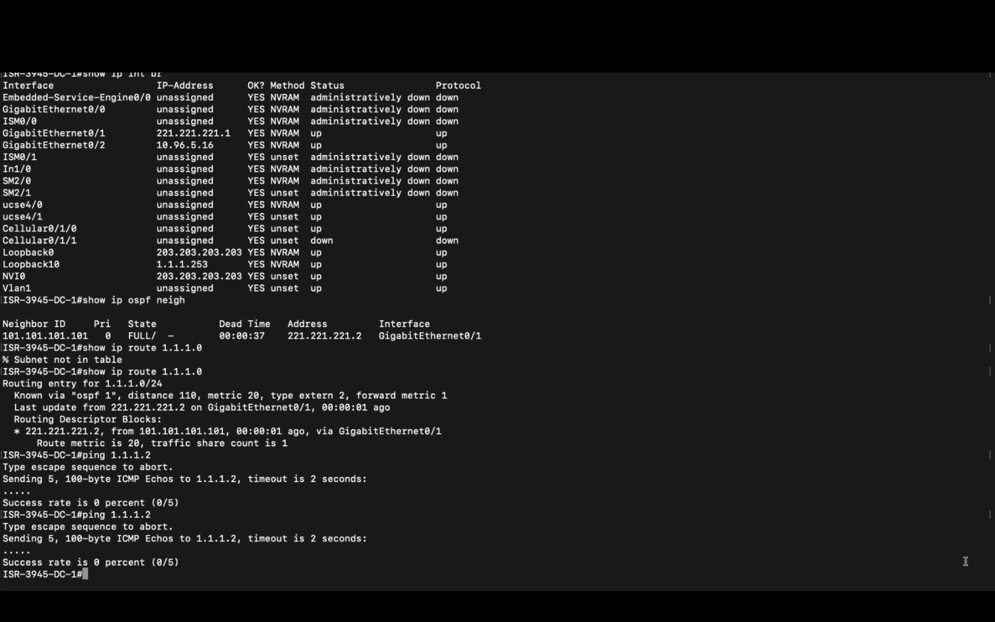
pyautogui.press('Up')
pyautogui.press('Return')
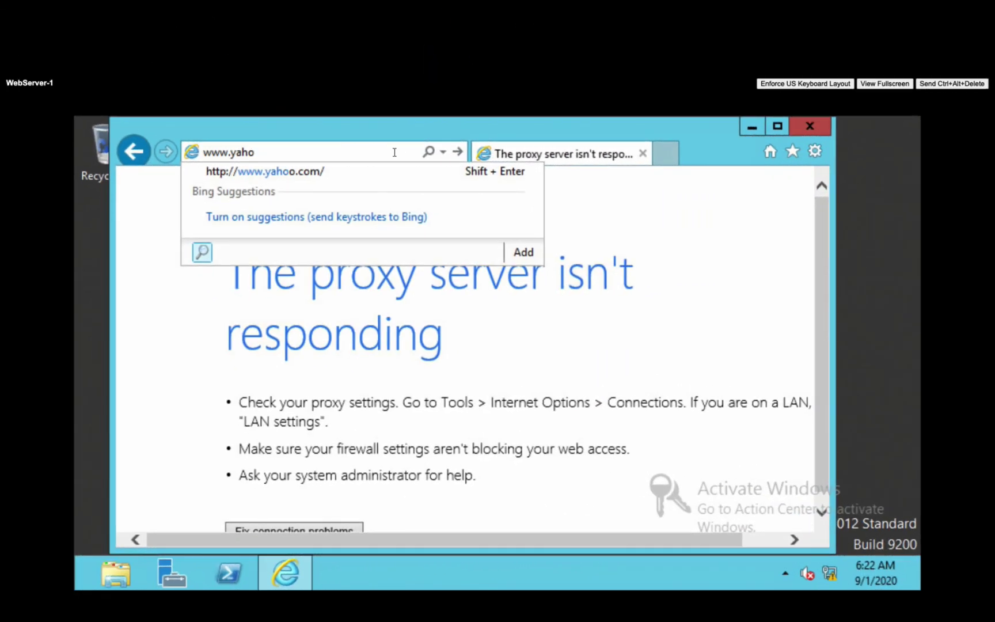
pyautogui.press('Return')
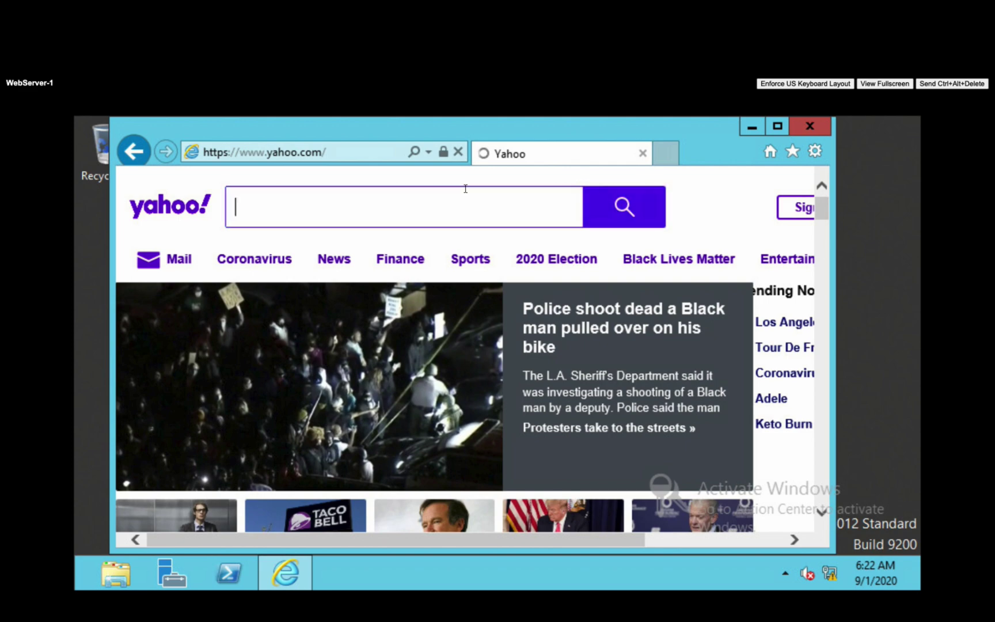